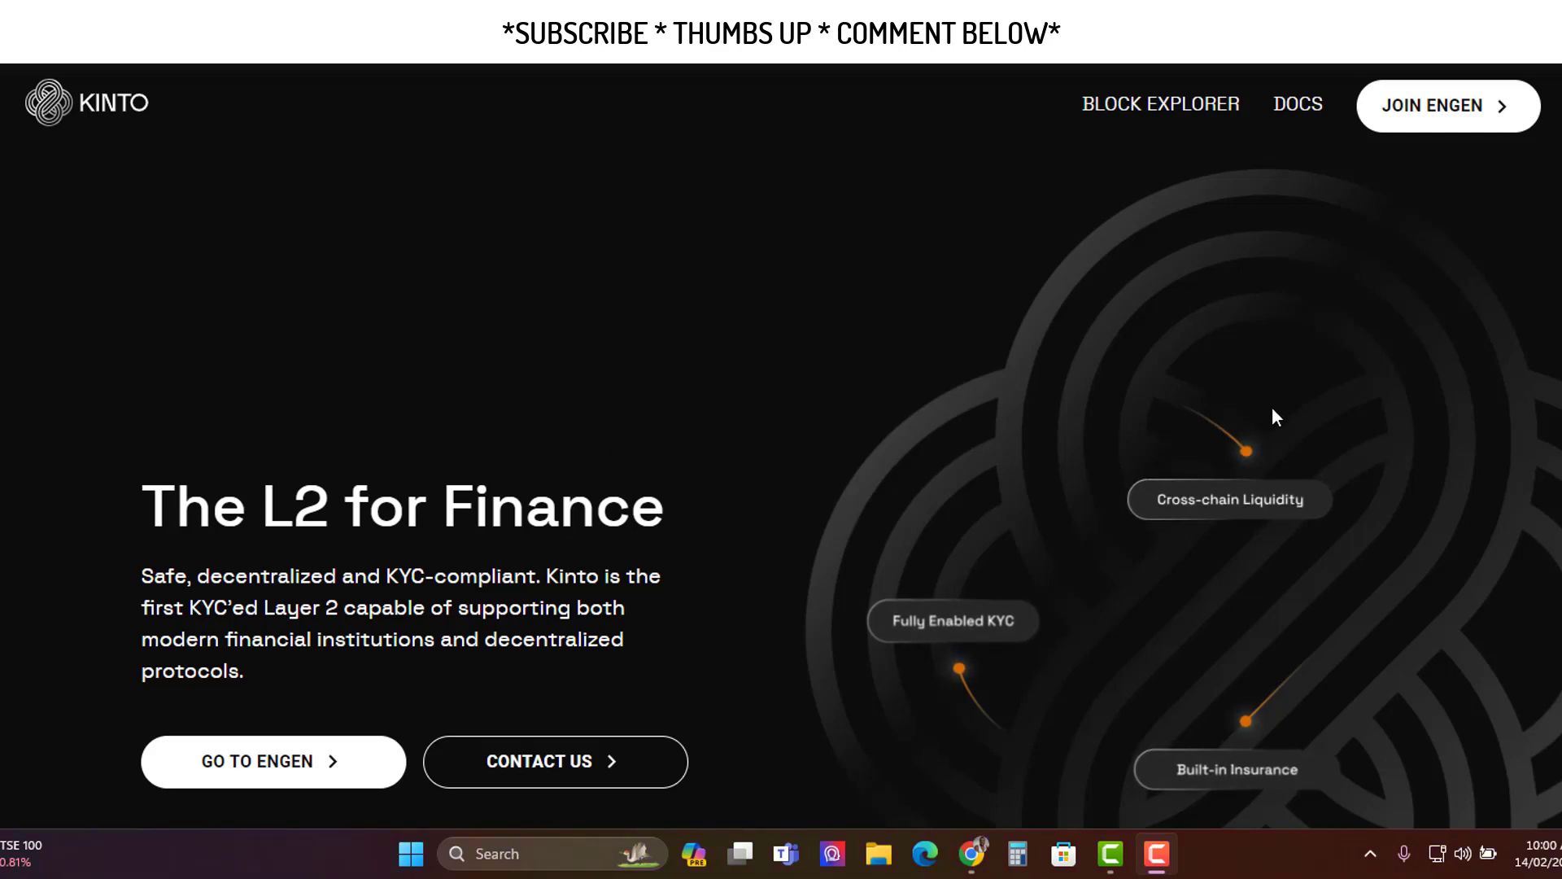
scroll(1273, 411, "down", 5)
scroll(1274, 431, "down", 4)
scroll(1272, 447, "up", 9)
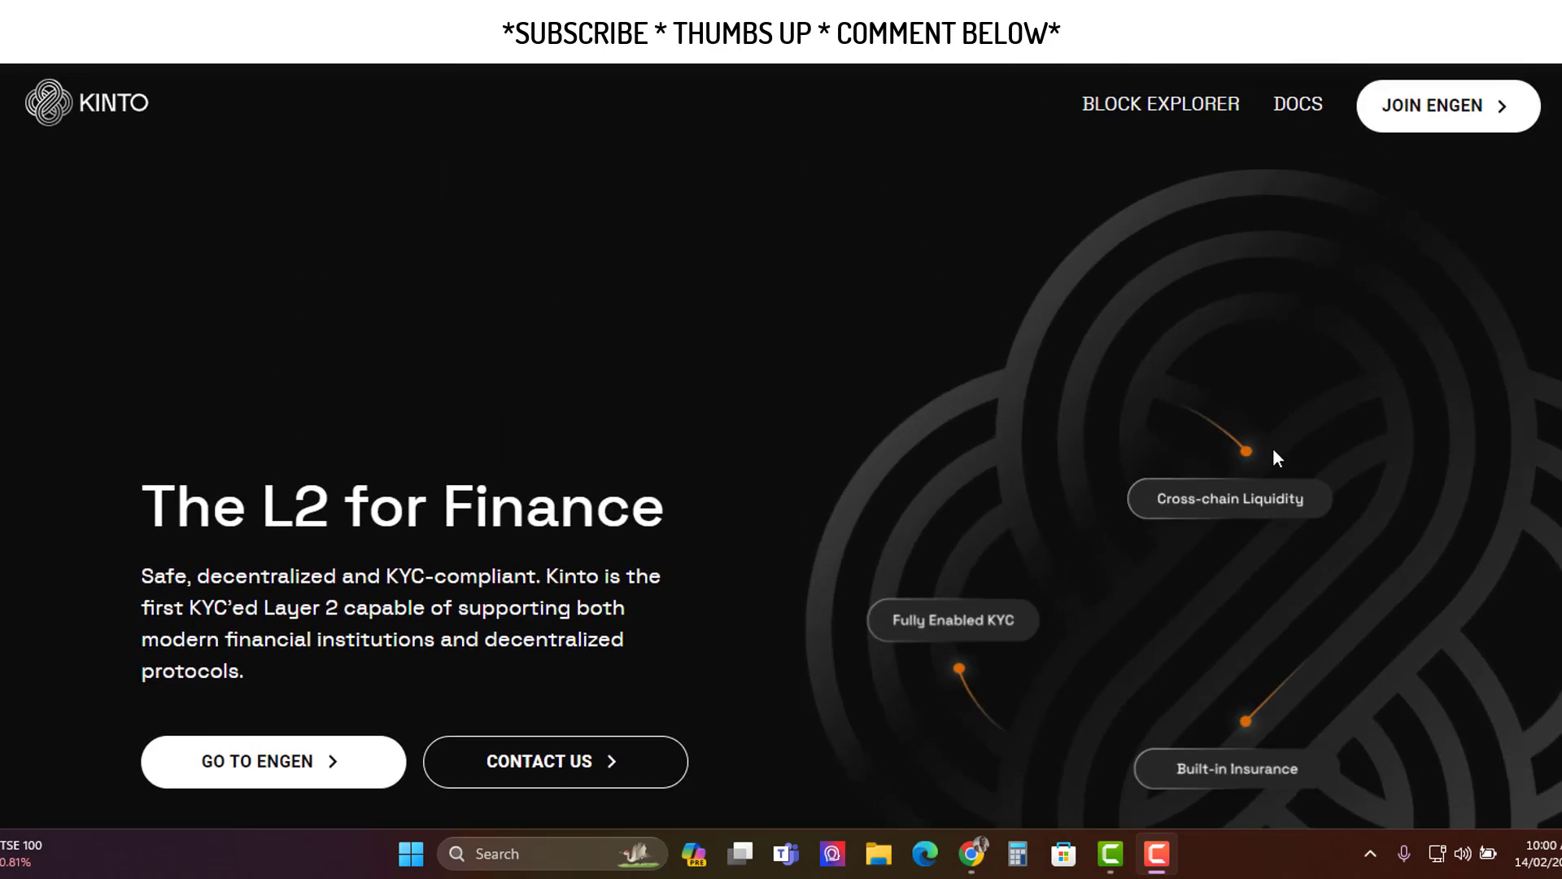
scroll(1289, 454, "down", 10)
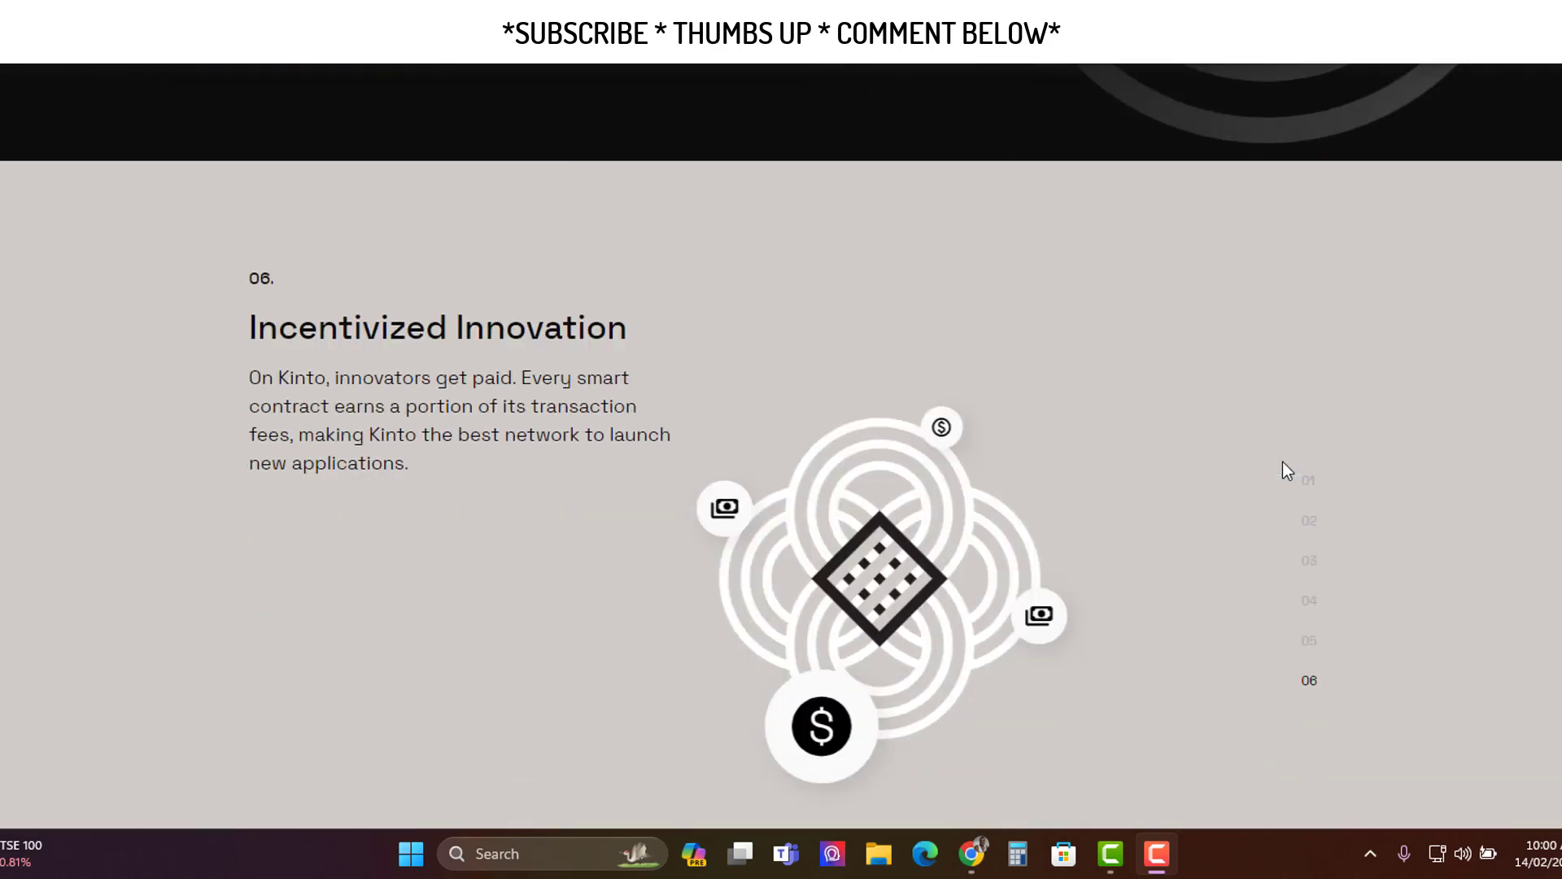
scroll(1272, 480, "down", 5)
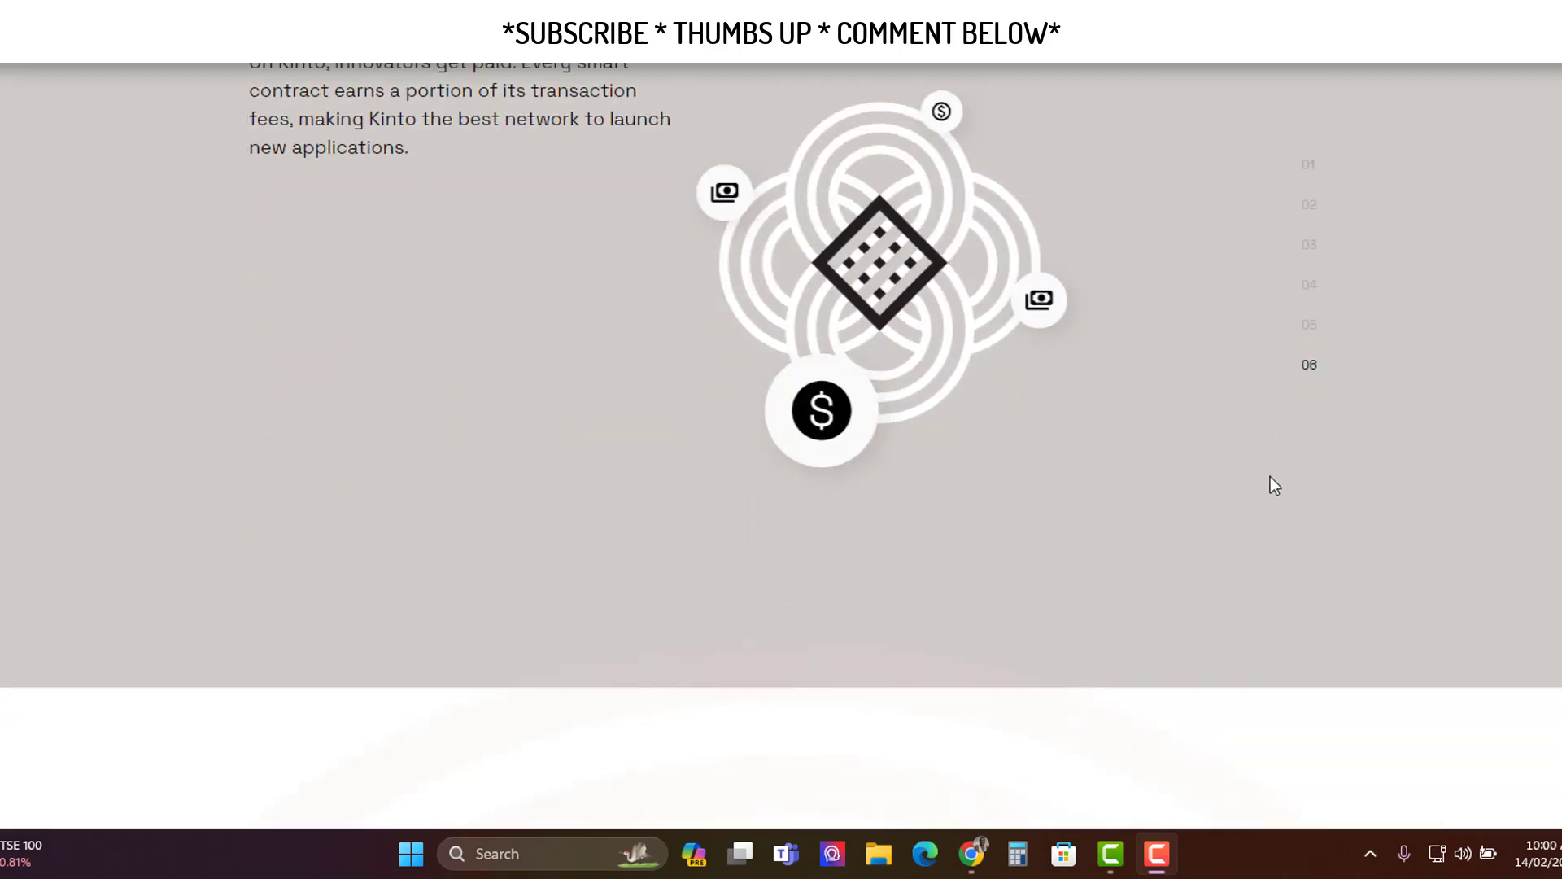
scroll(1271, 478, "down", 5)
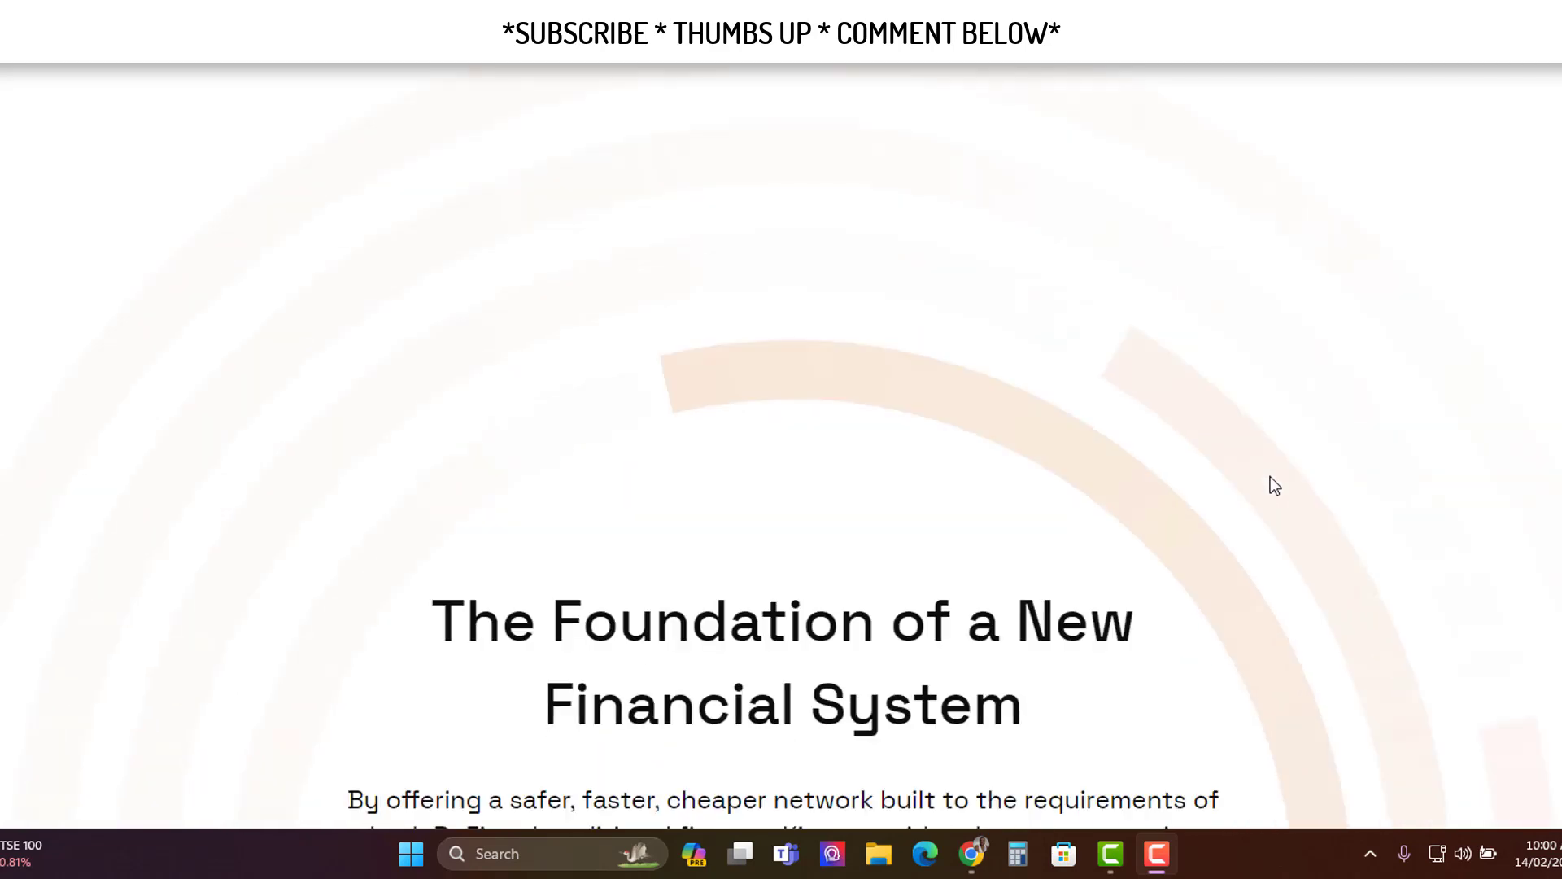
scroll(1271, 478, "down", 5)
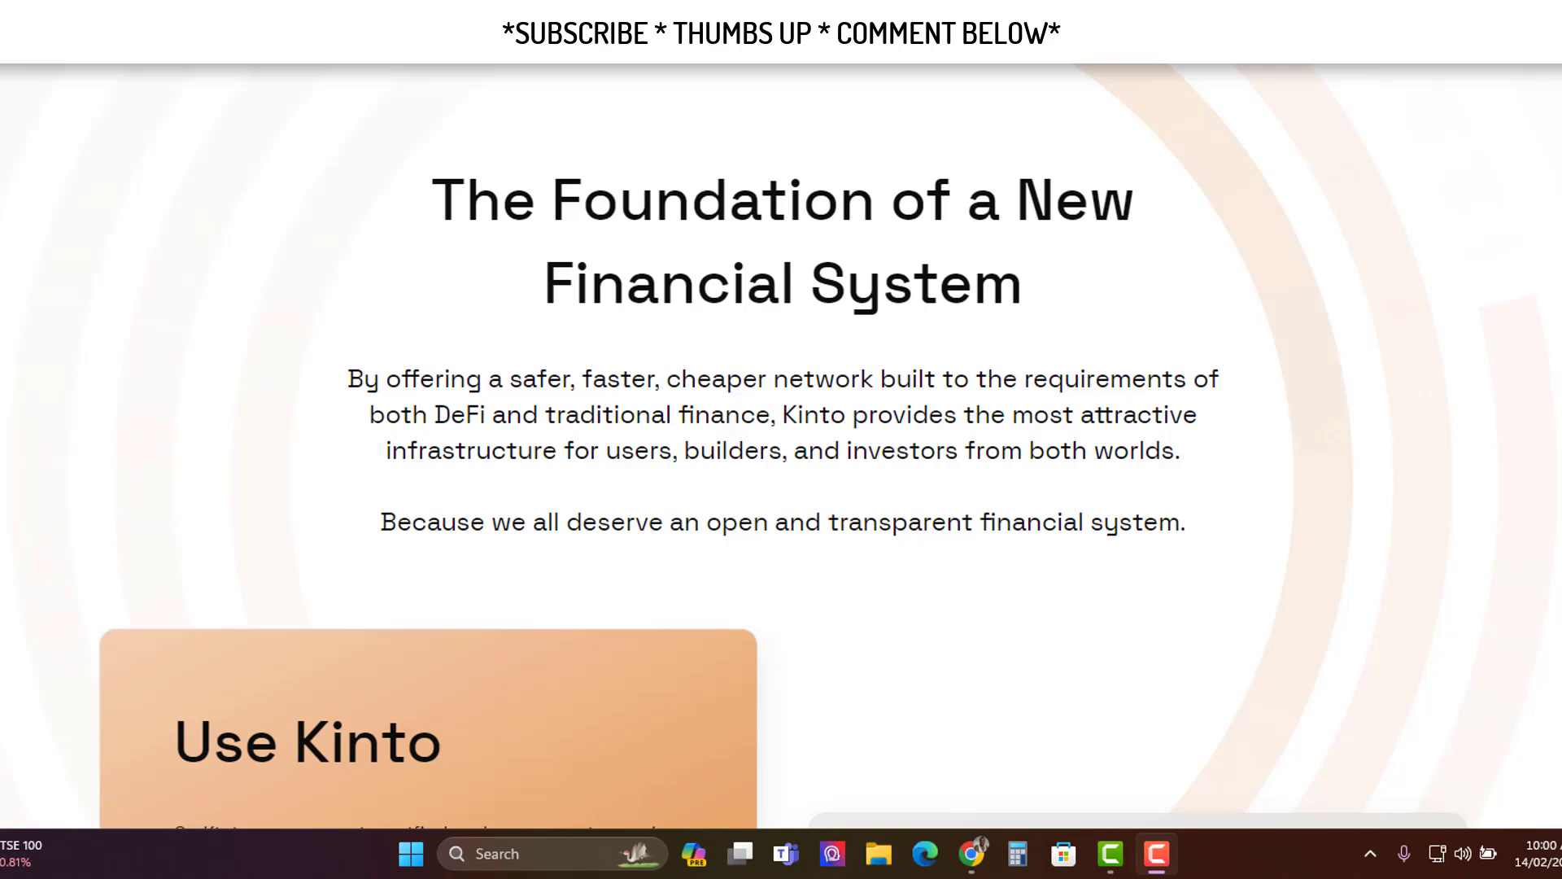
scroll(1271, 479, "down", 1)
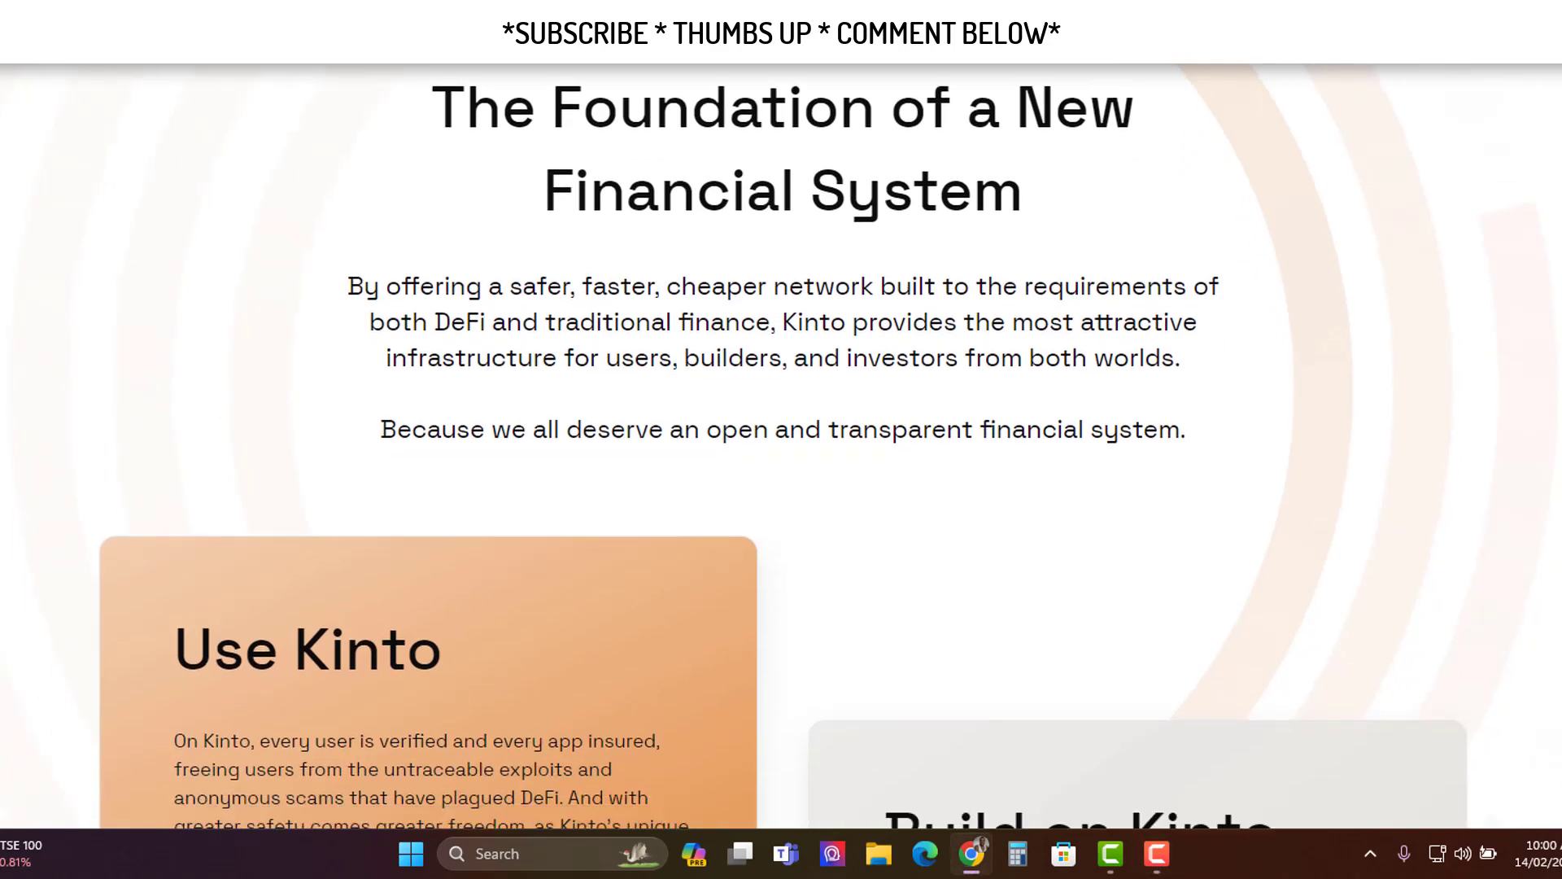
scroll(1204, 480, "down", 8)
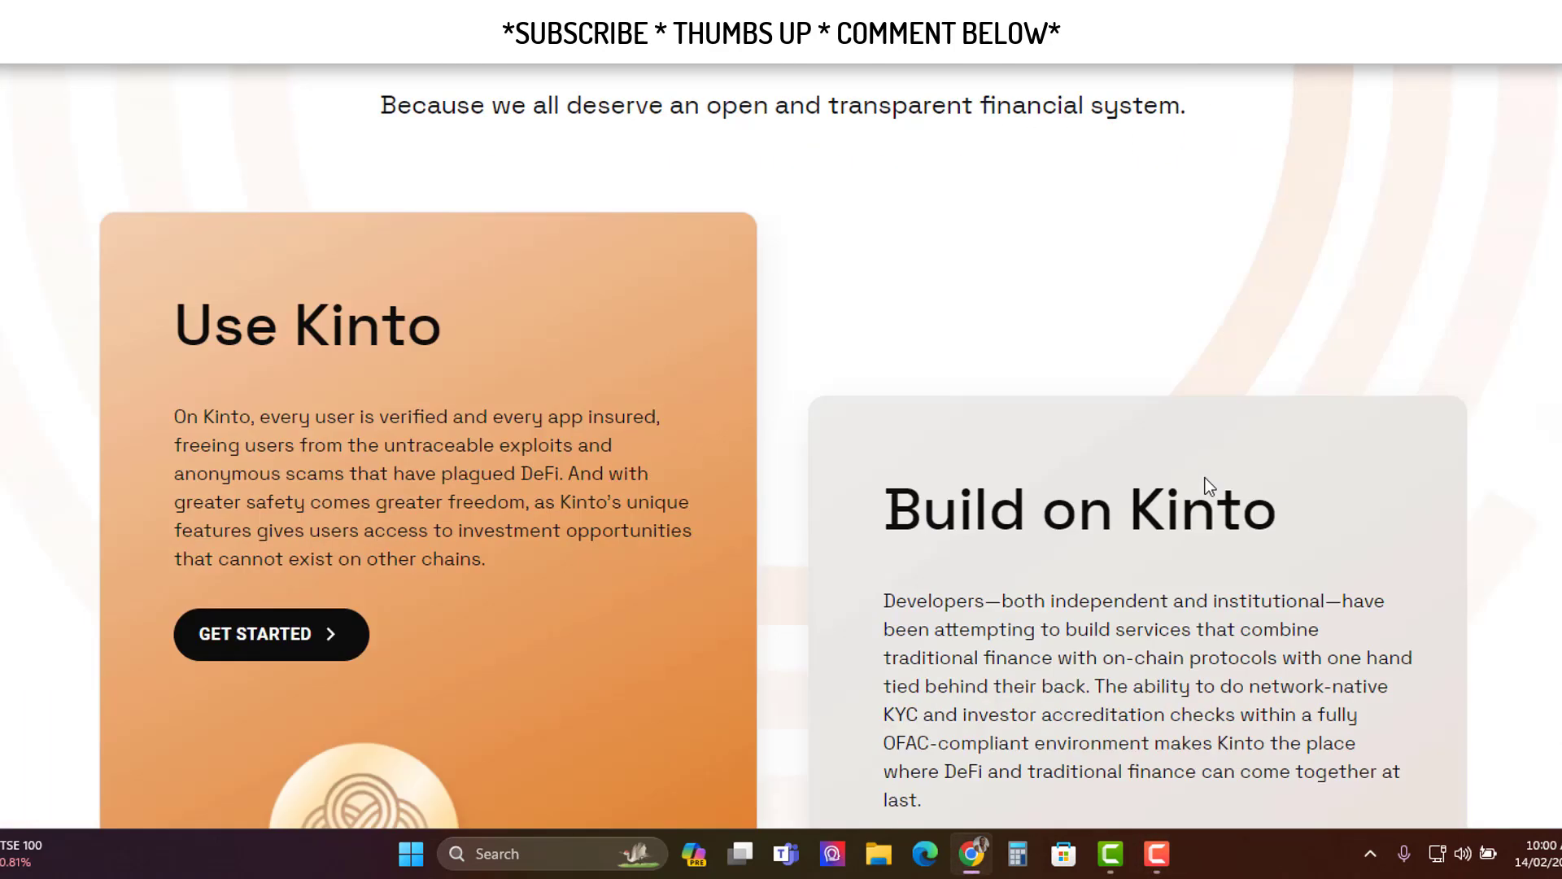
scroll(1204, 480, "down", 1)
scroll(1203, 482, "down", 8)
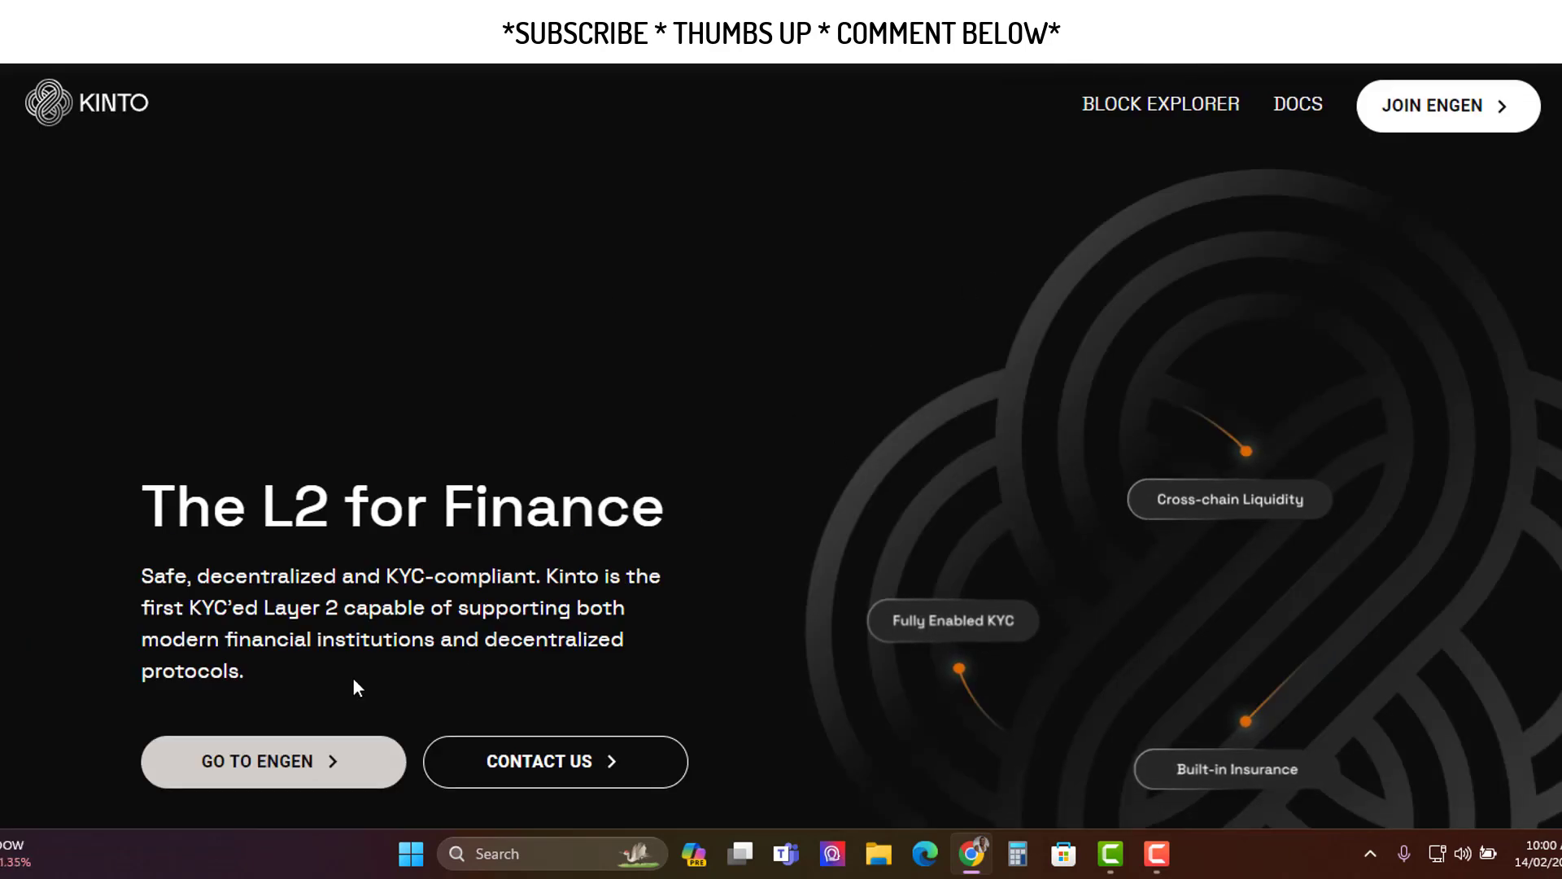
Go from the Kinto home page into Engen
scroll(871, 480, "down", 1)
scroll(488, 390, "up", 1)
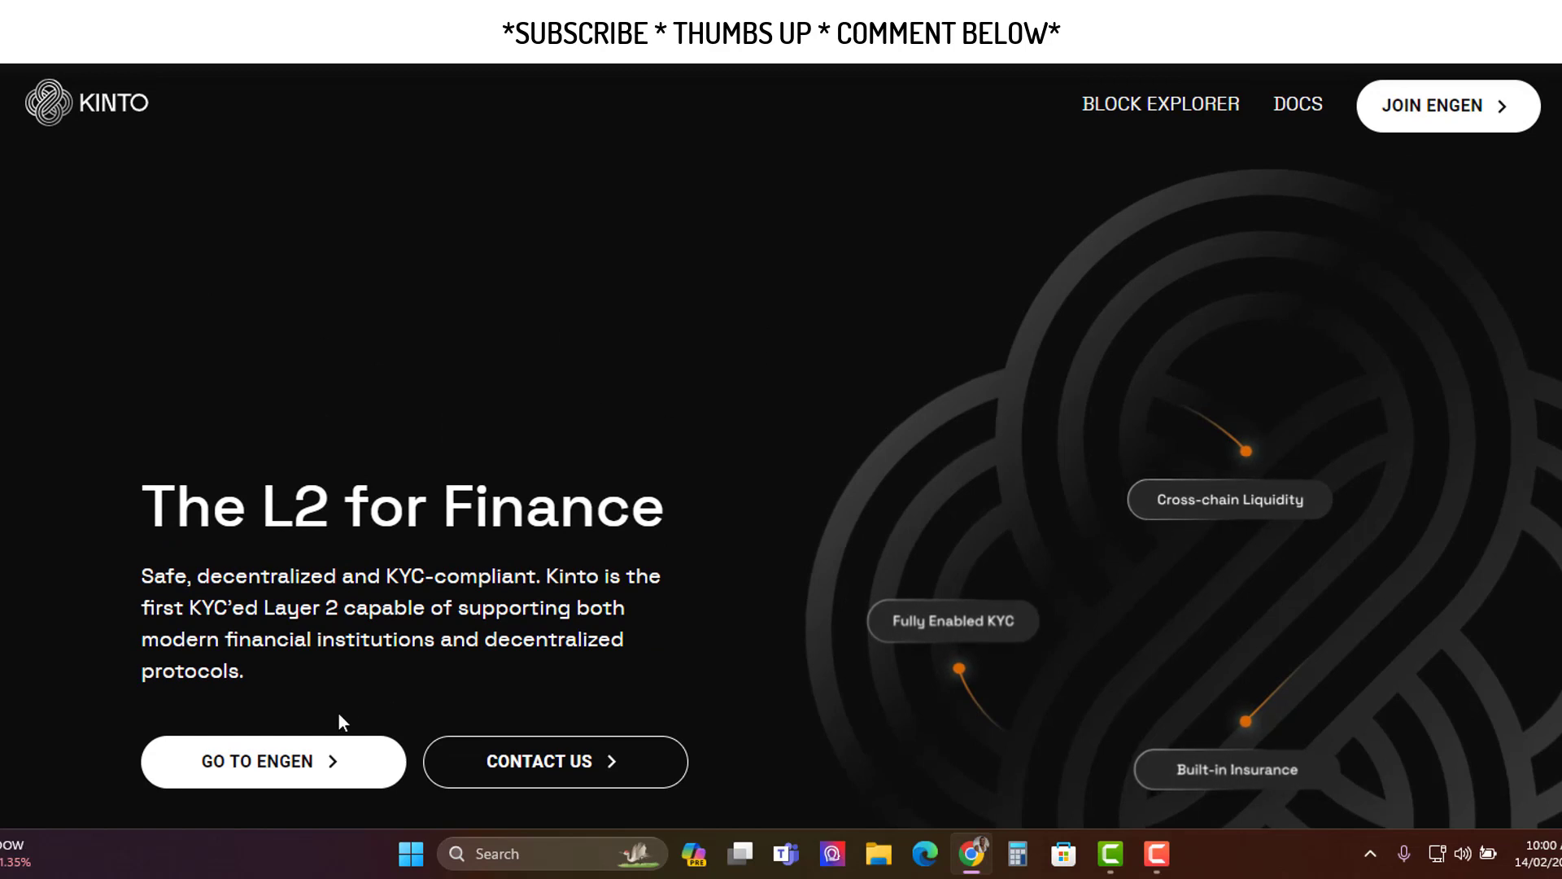
left_click(295, 773)
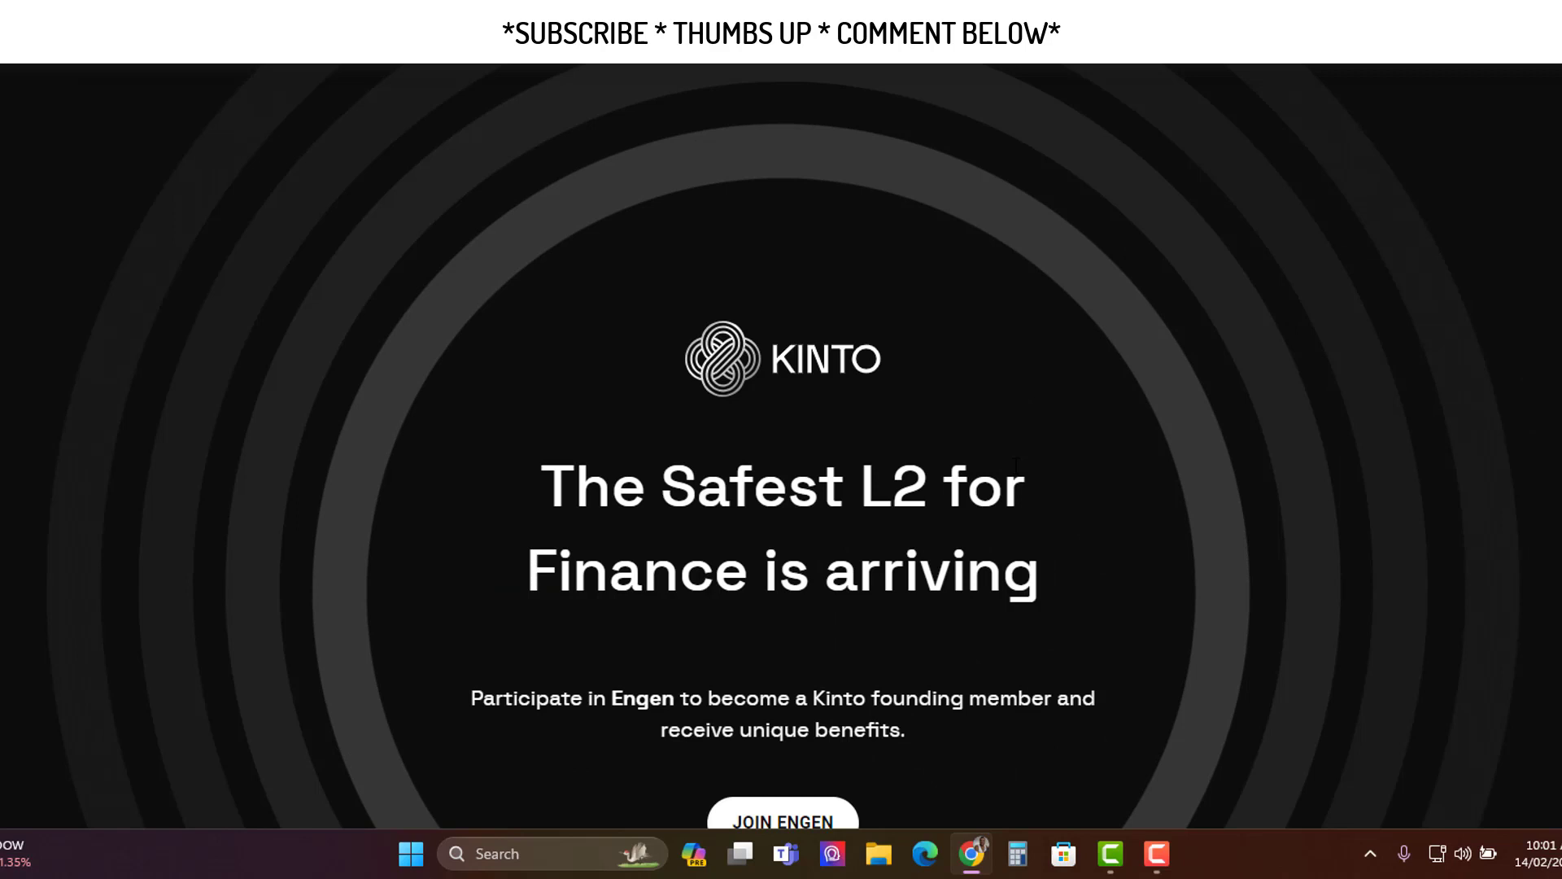
Join Engen to reach the Welcome page announcing phase 3, The Rescue
scroll(958, 462, "down", 3)
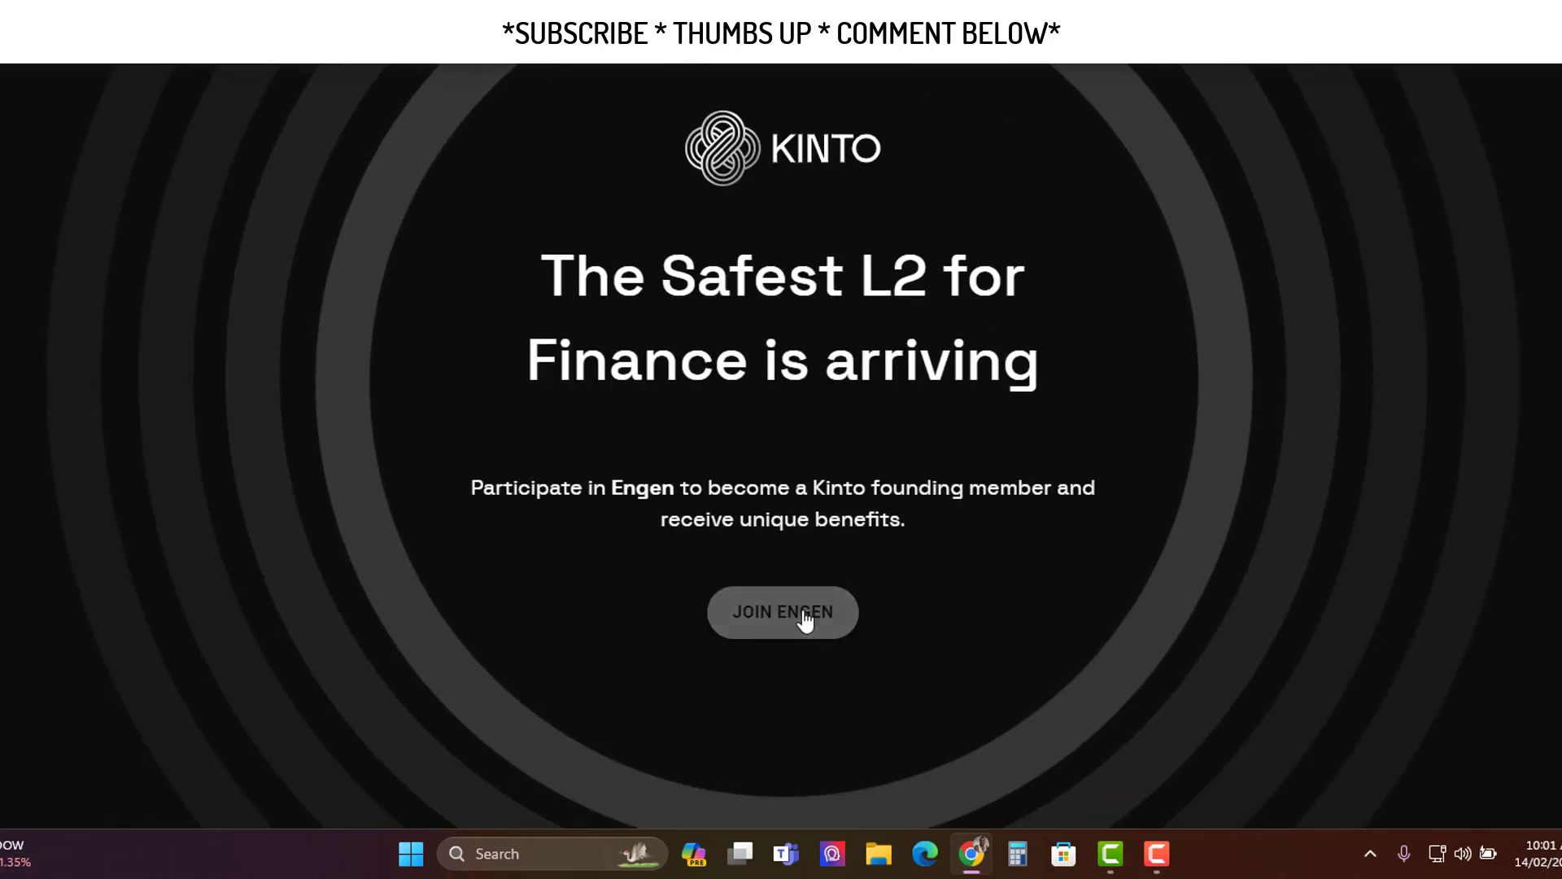
scroll(805, 621, "up", 3)
left_click(783, 818)
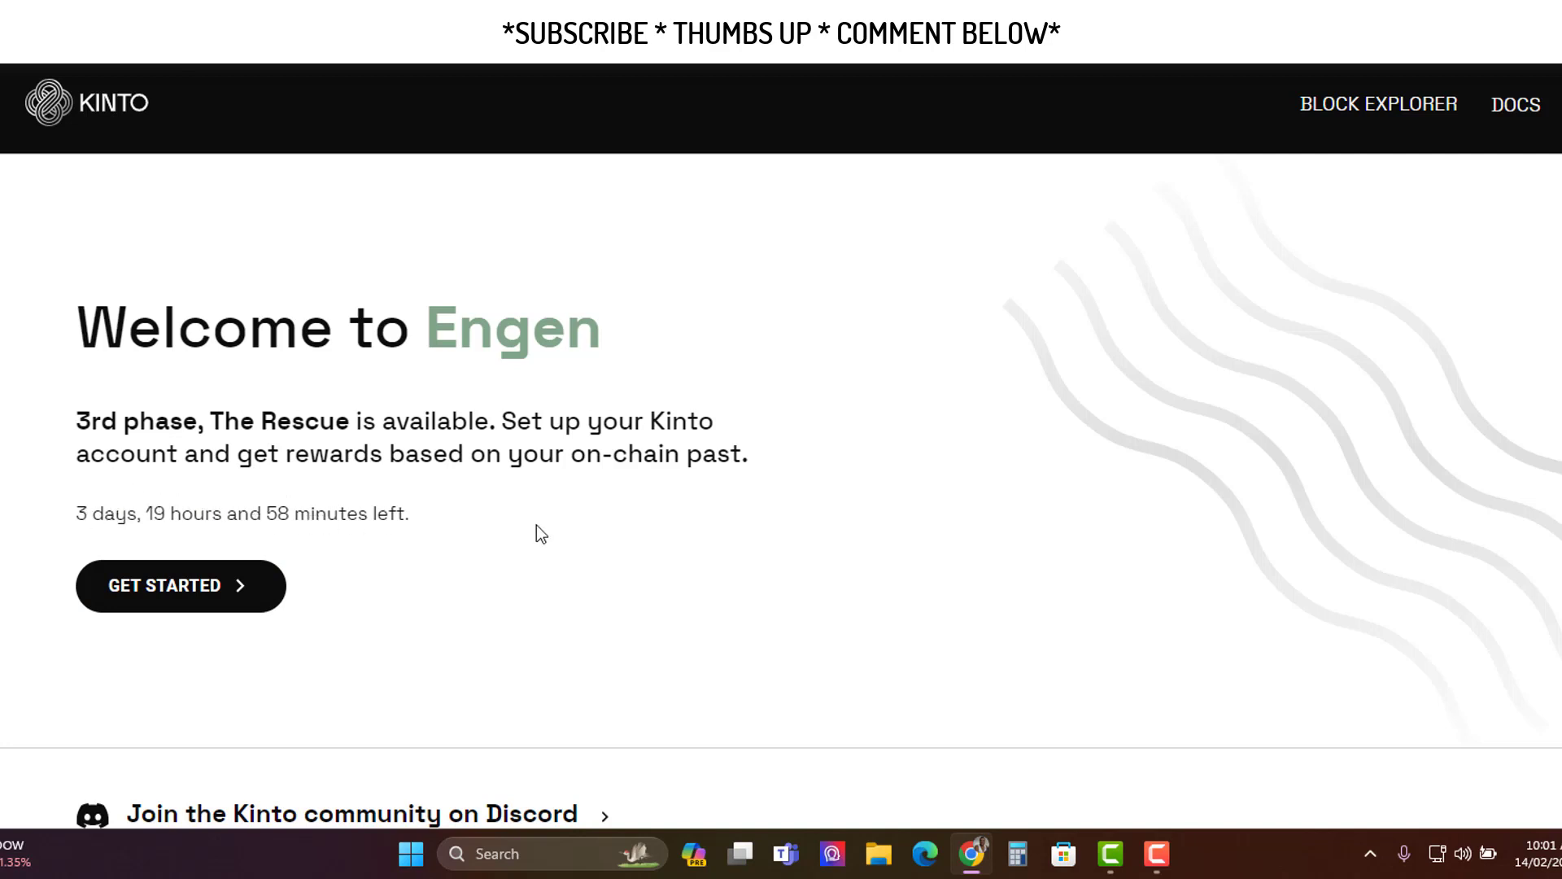
scroll(493, 612, "down", 1)
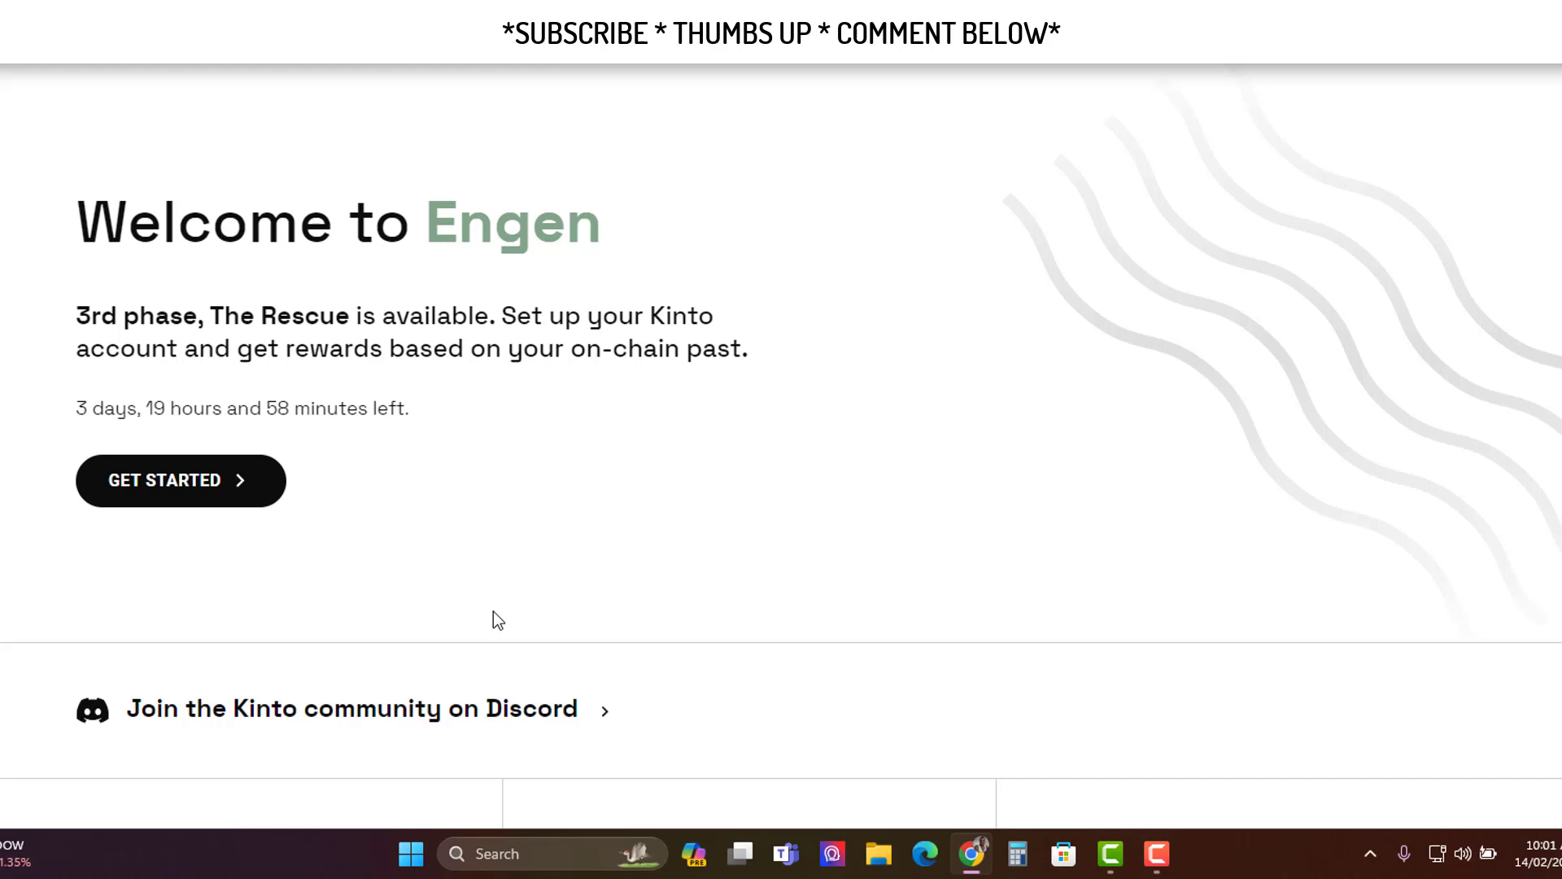
scroll(478, 610, "up", 1)
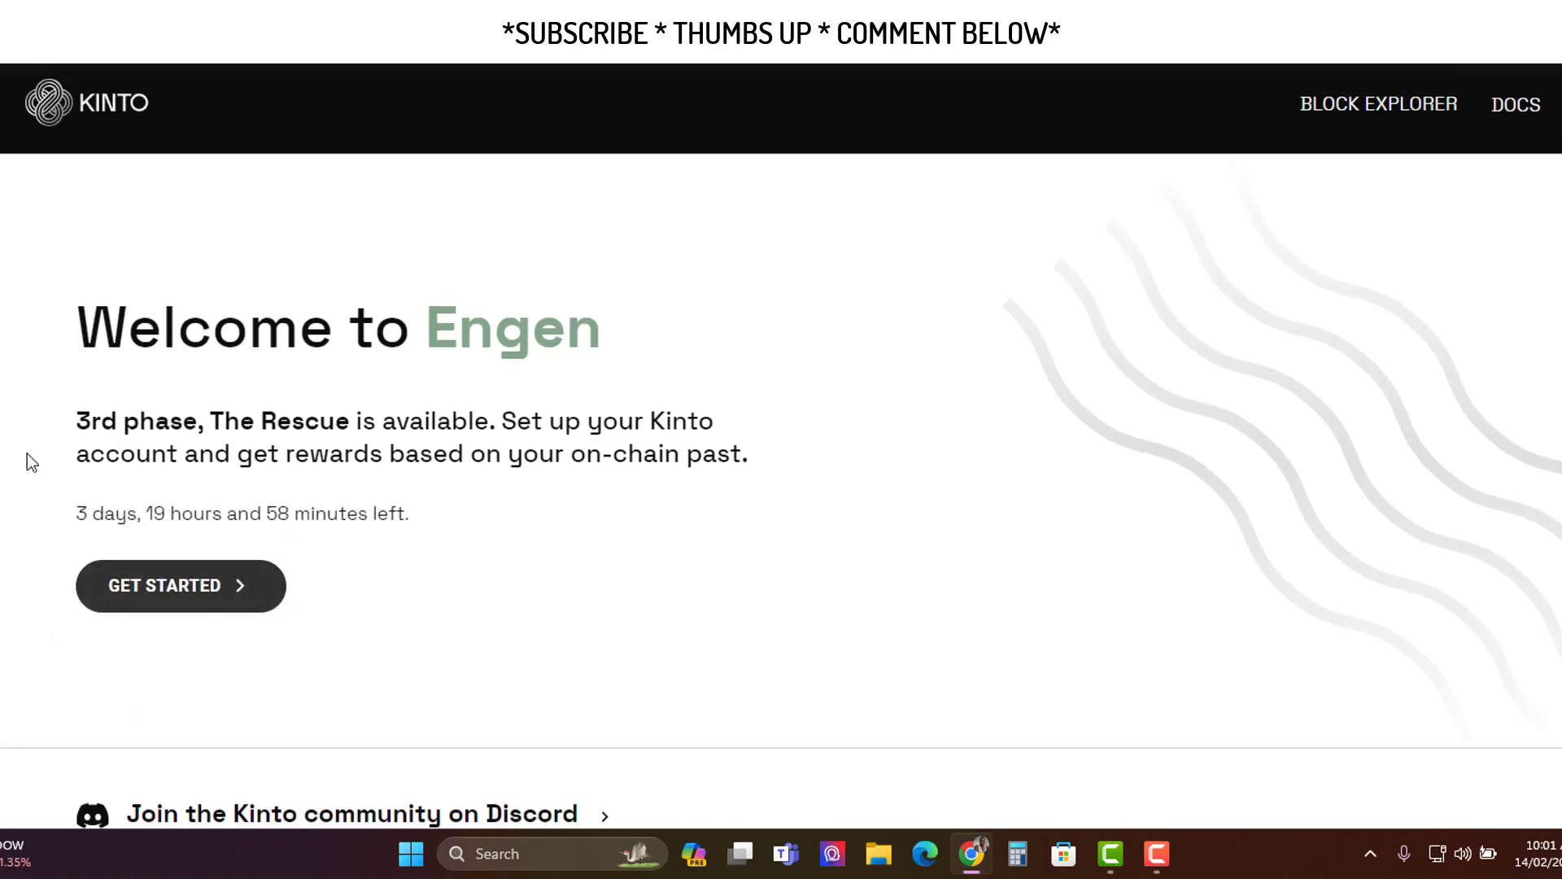
Start Kinto account setup, view the Windows passkey help, and focus the e-mail field
left_click(168, 606)
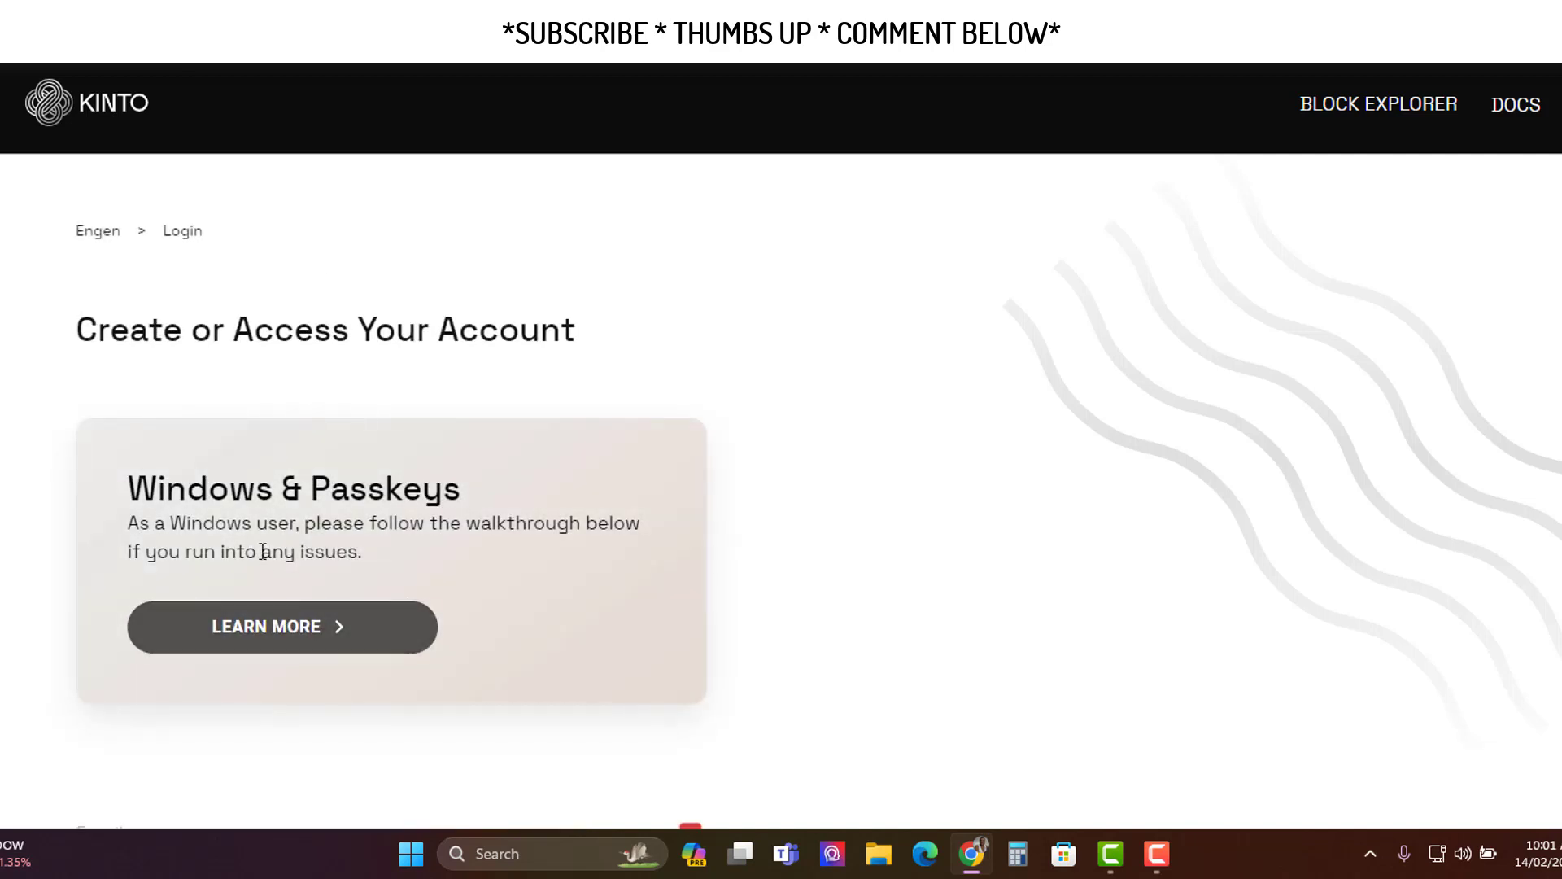
left_click(300, 638)
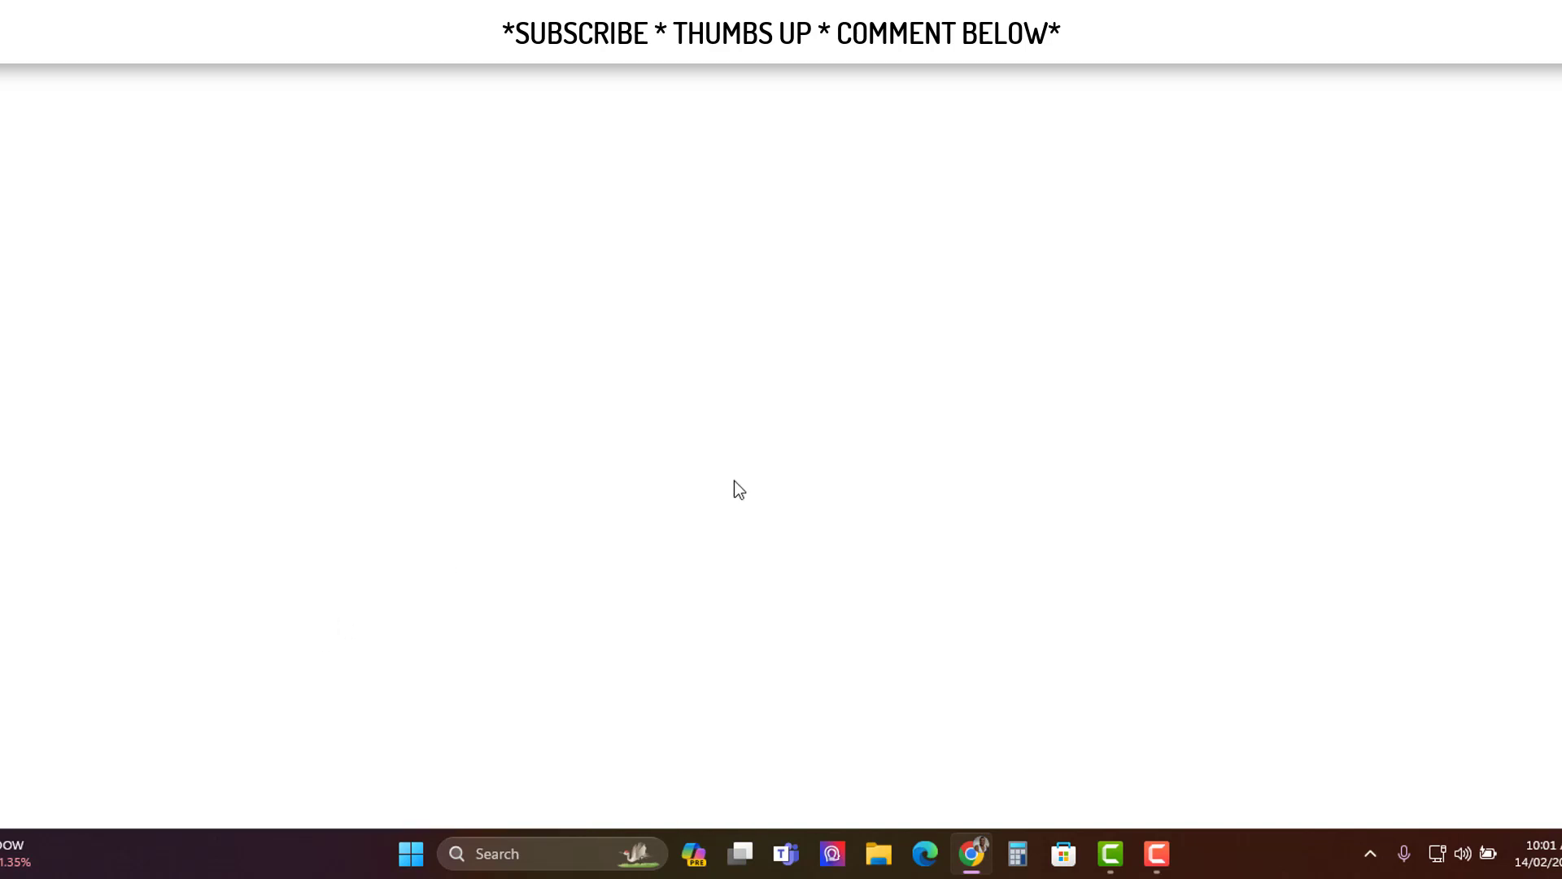
scroll(262, 488, "down", 4)
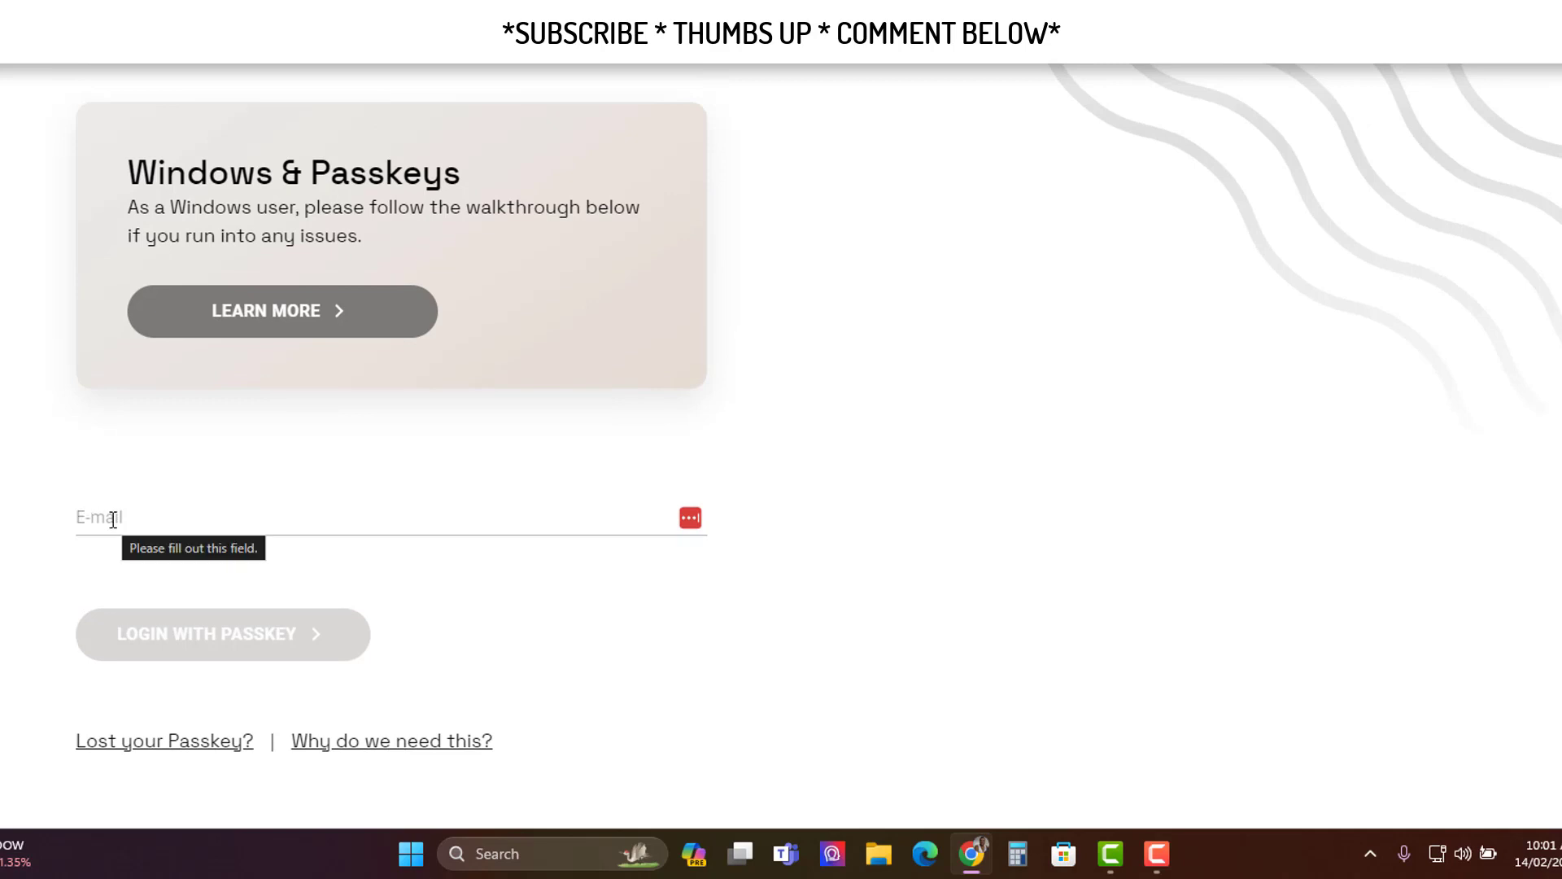
left_click(285, 513)
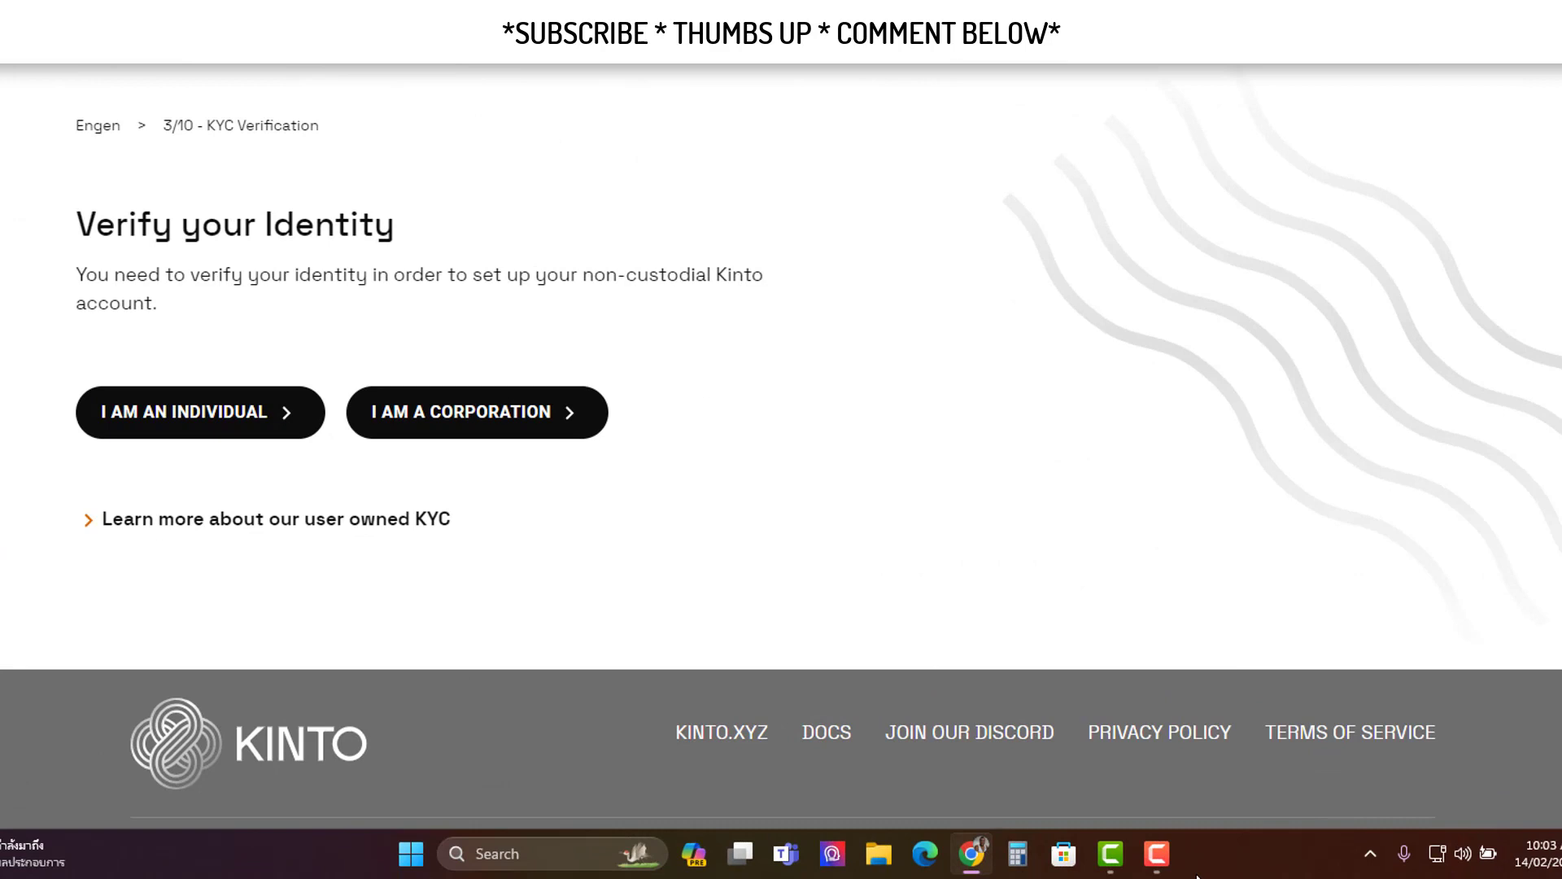
Choose and confirm verifying identity as an individual
left_click(174, 405)
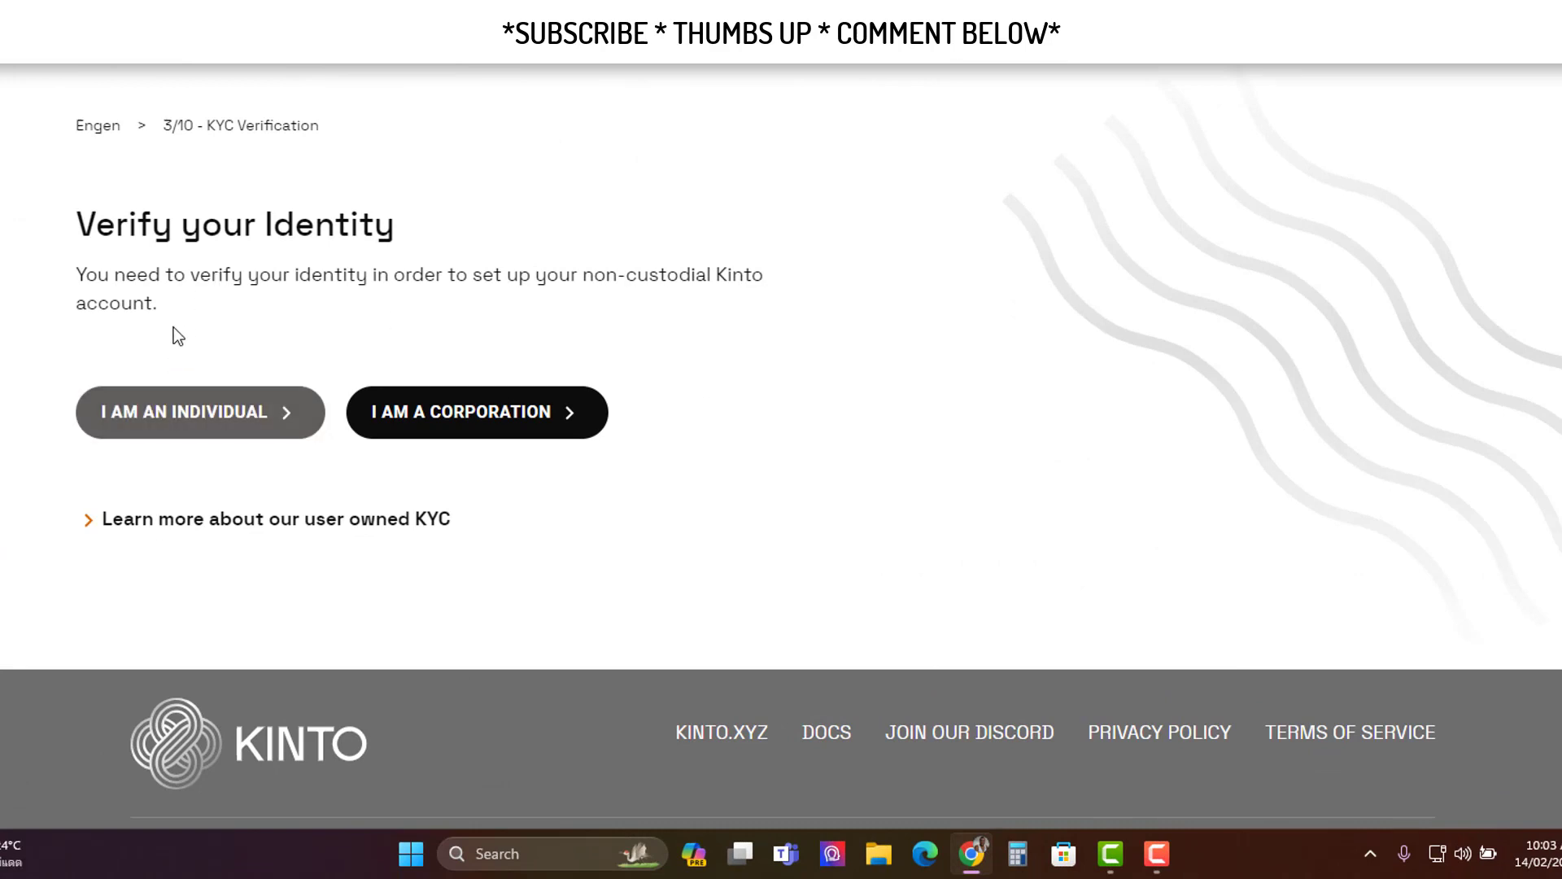
left_click(212, 423)
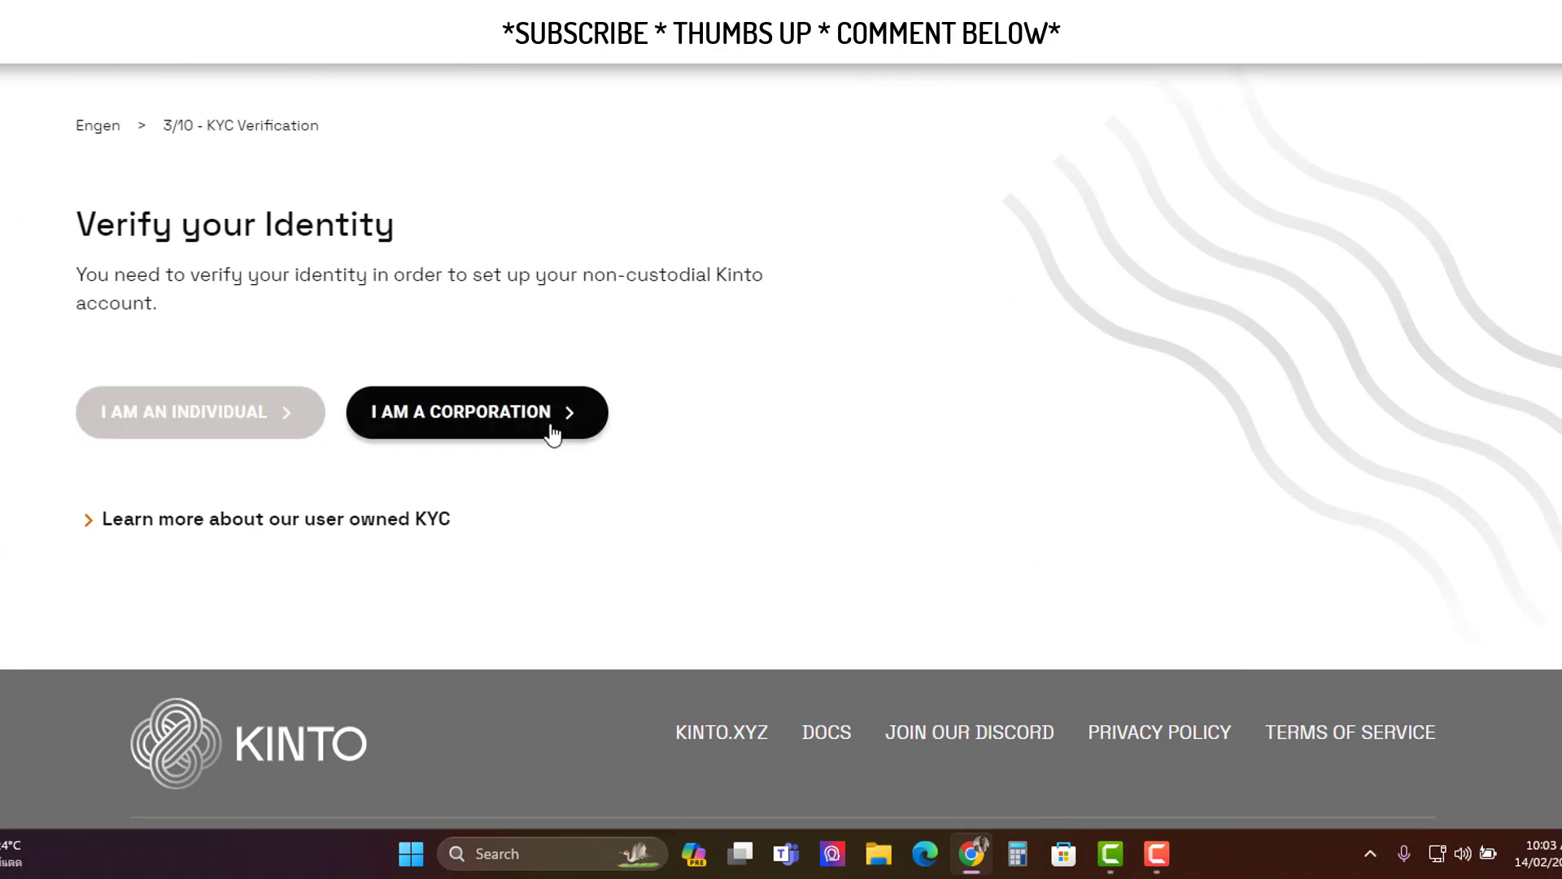
left_click(211, 423)
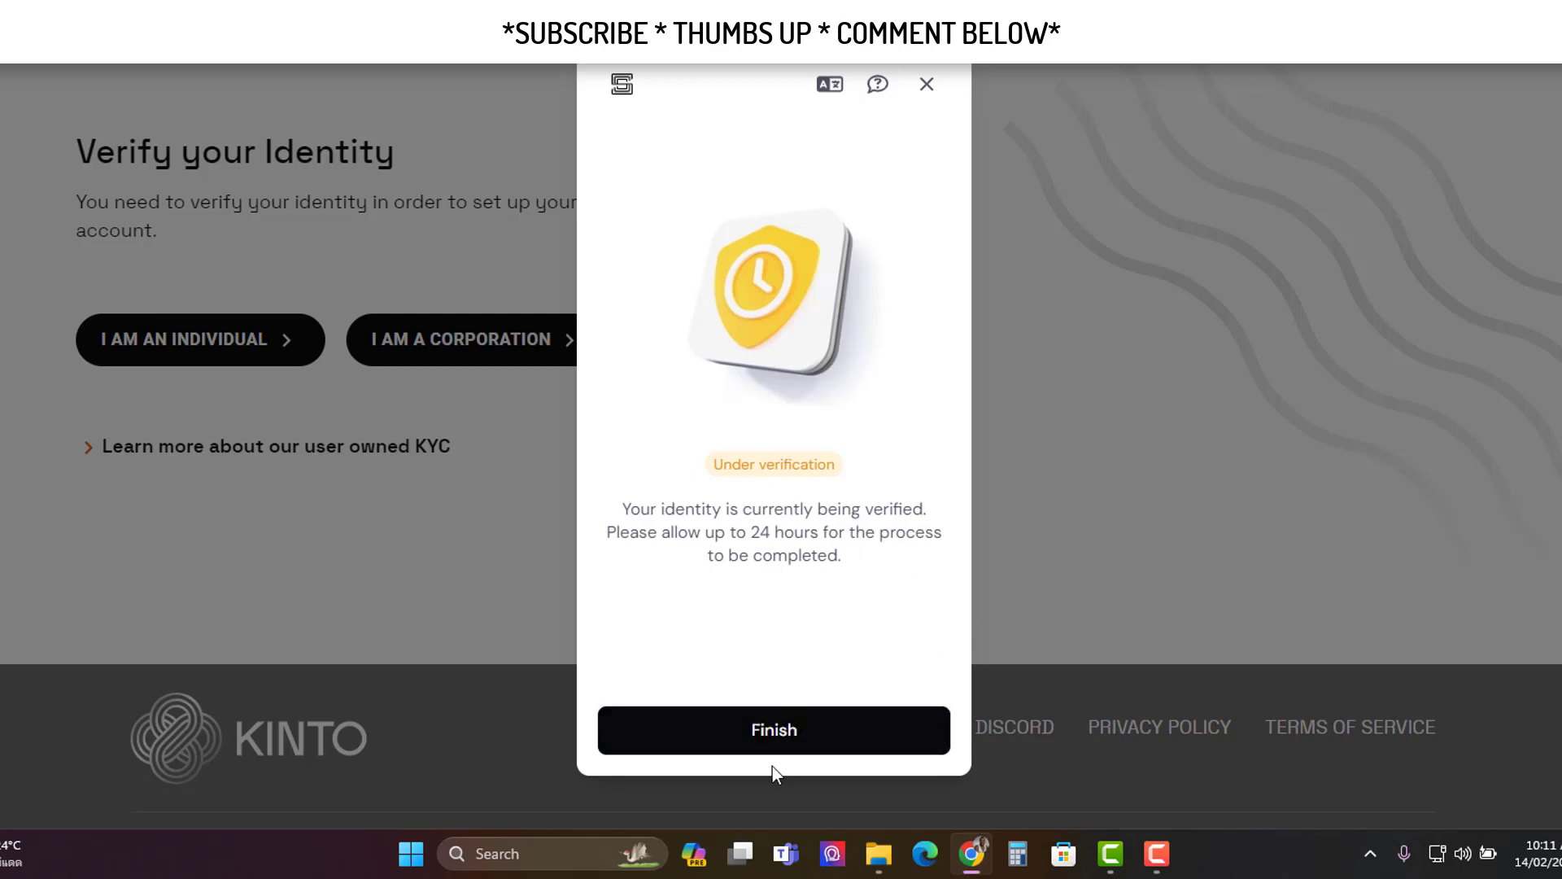
Finish the verification window and copy the Engen referral link from the Referral Code card
left_click(795, 734)
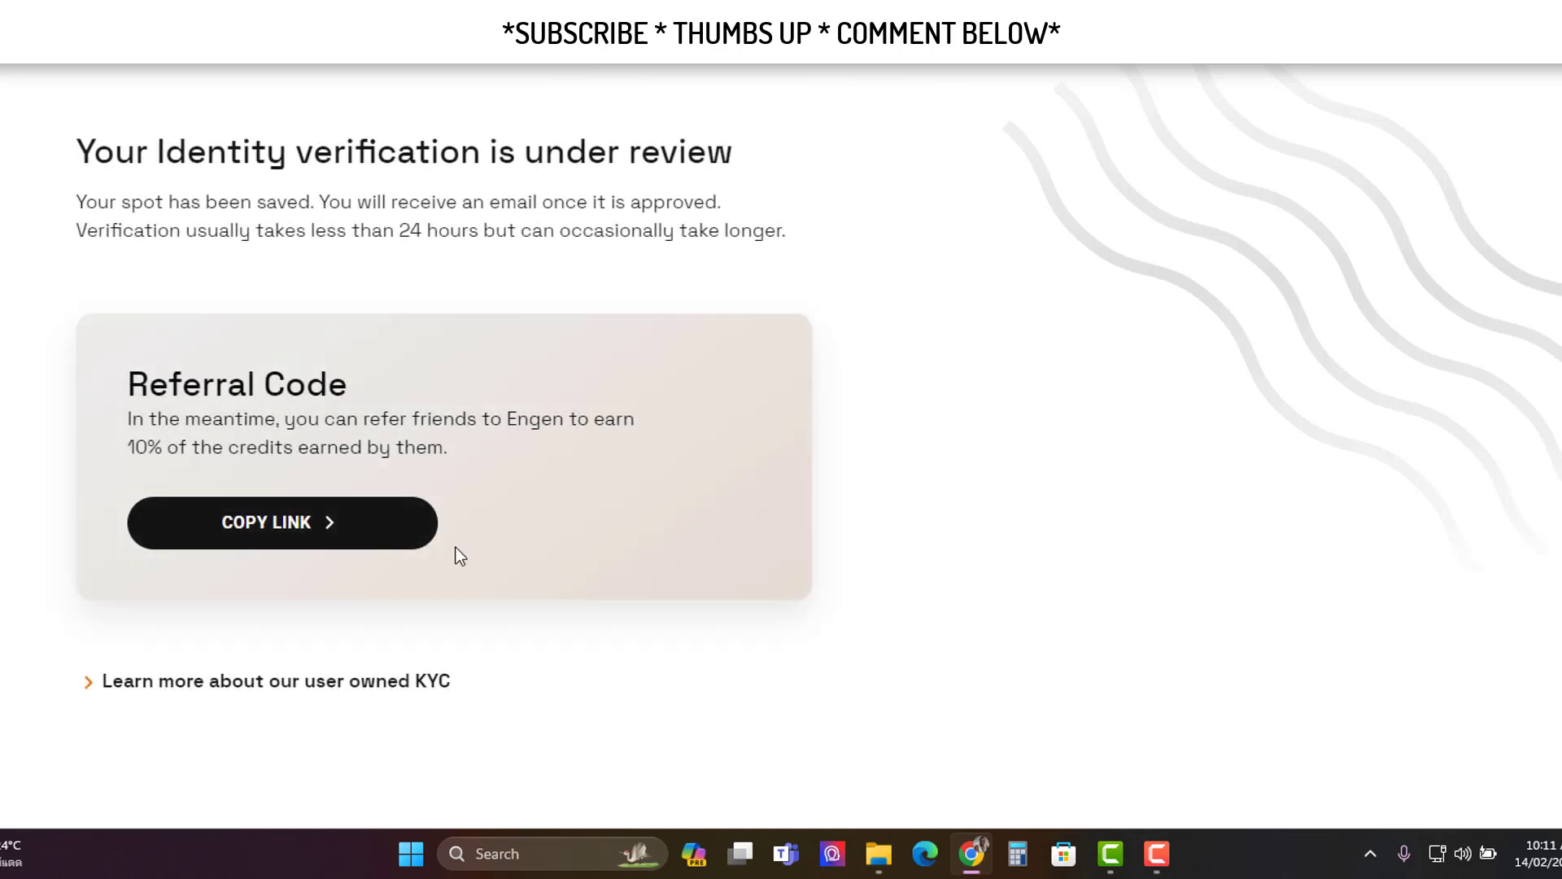
left_click(272, 540)
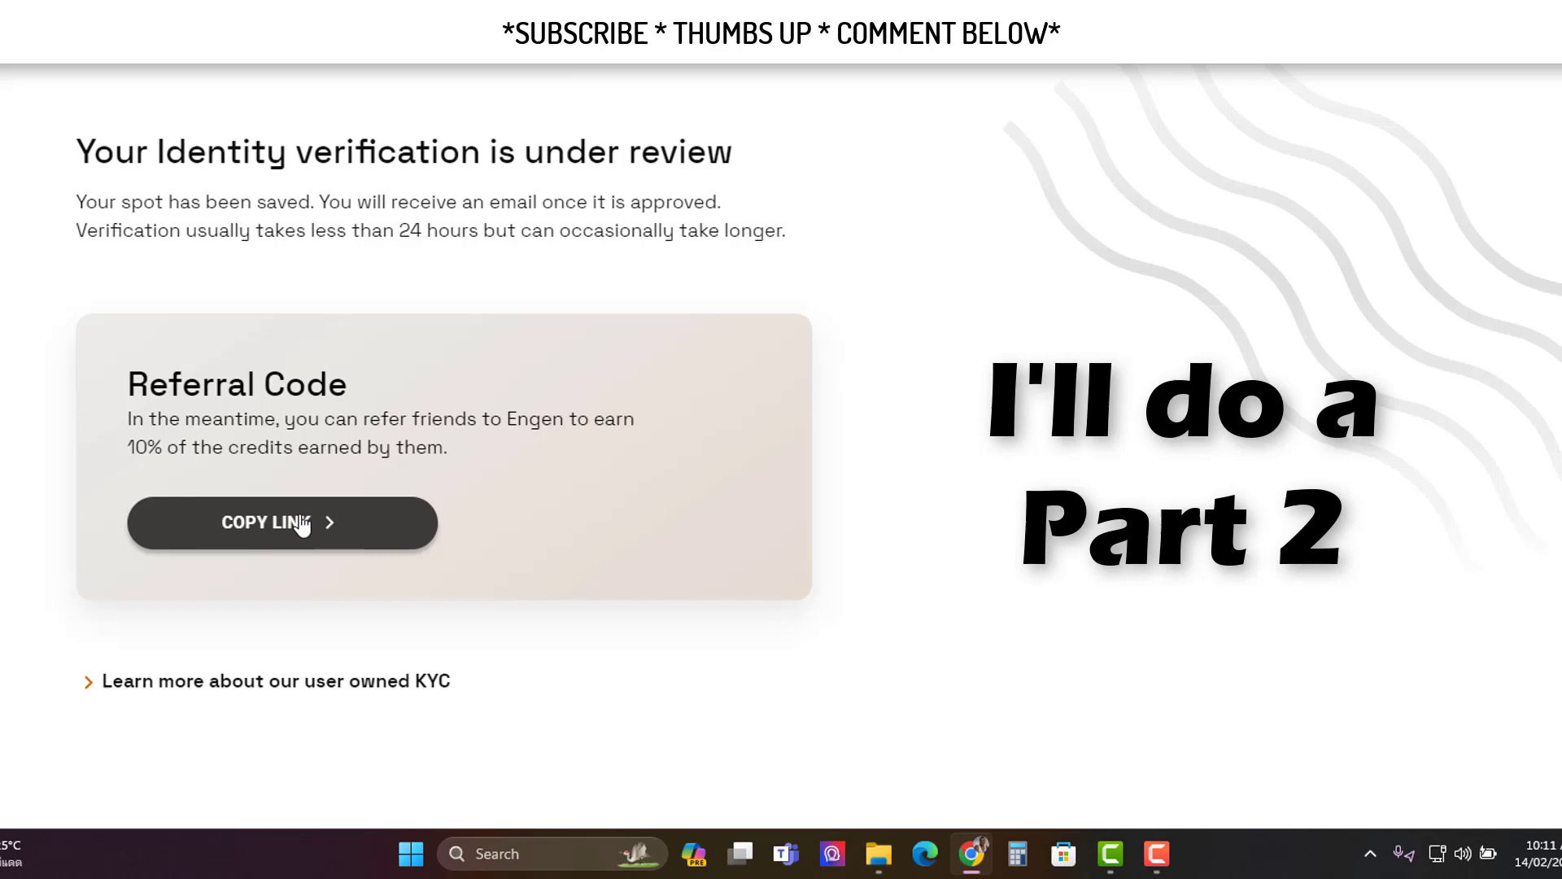
left_click(302, 526)
left_click(302, 525)
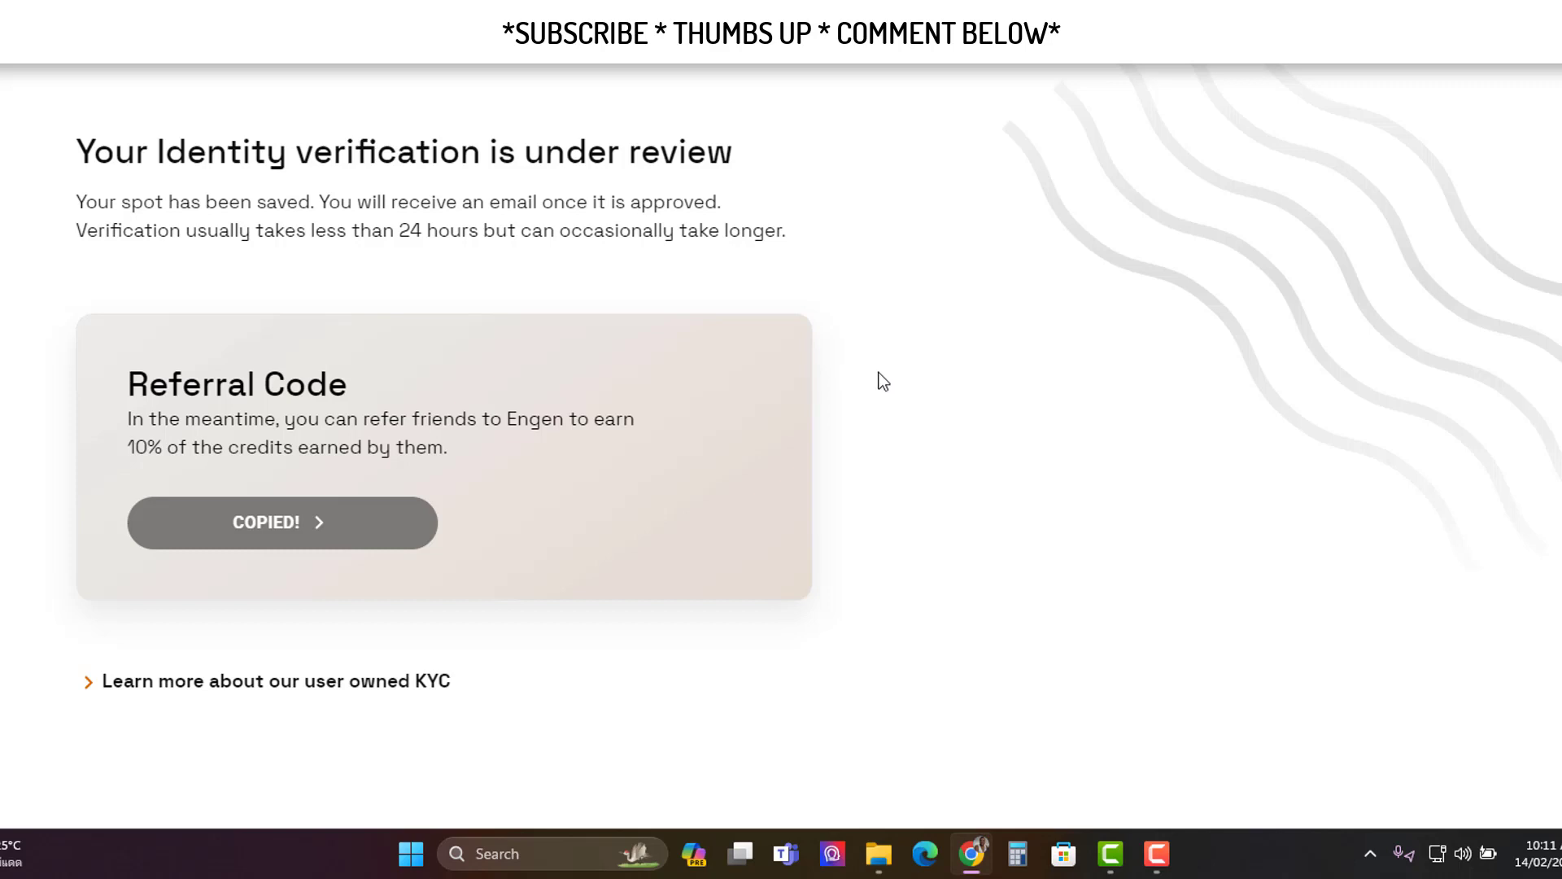
scroll(871, 371, "up", 3)
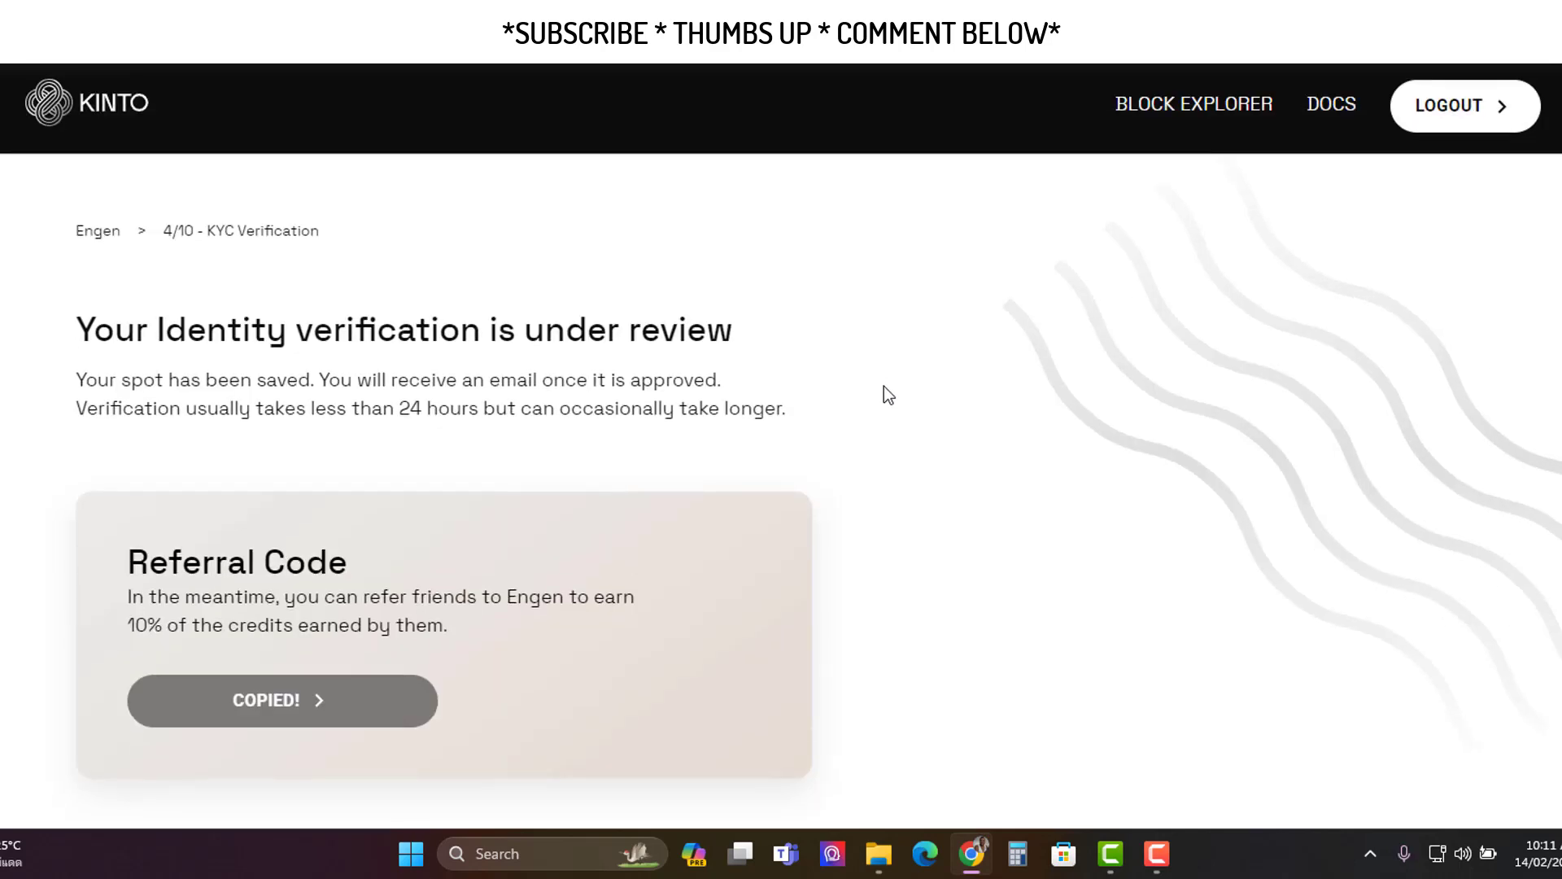
scroll(888, 395, "down", 3)
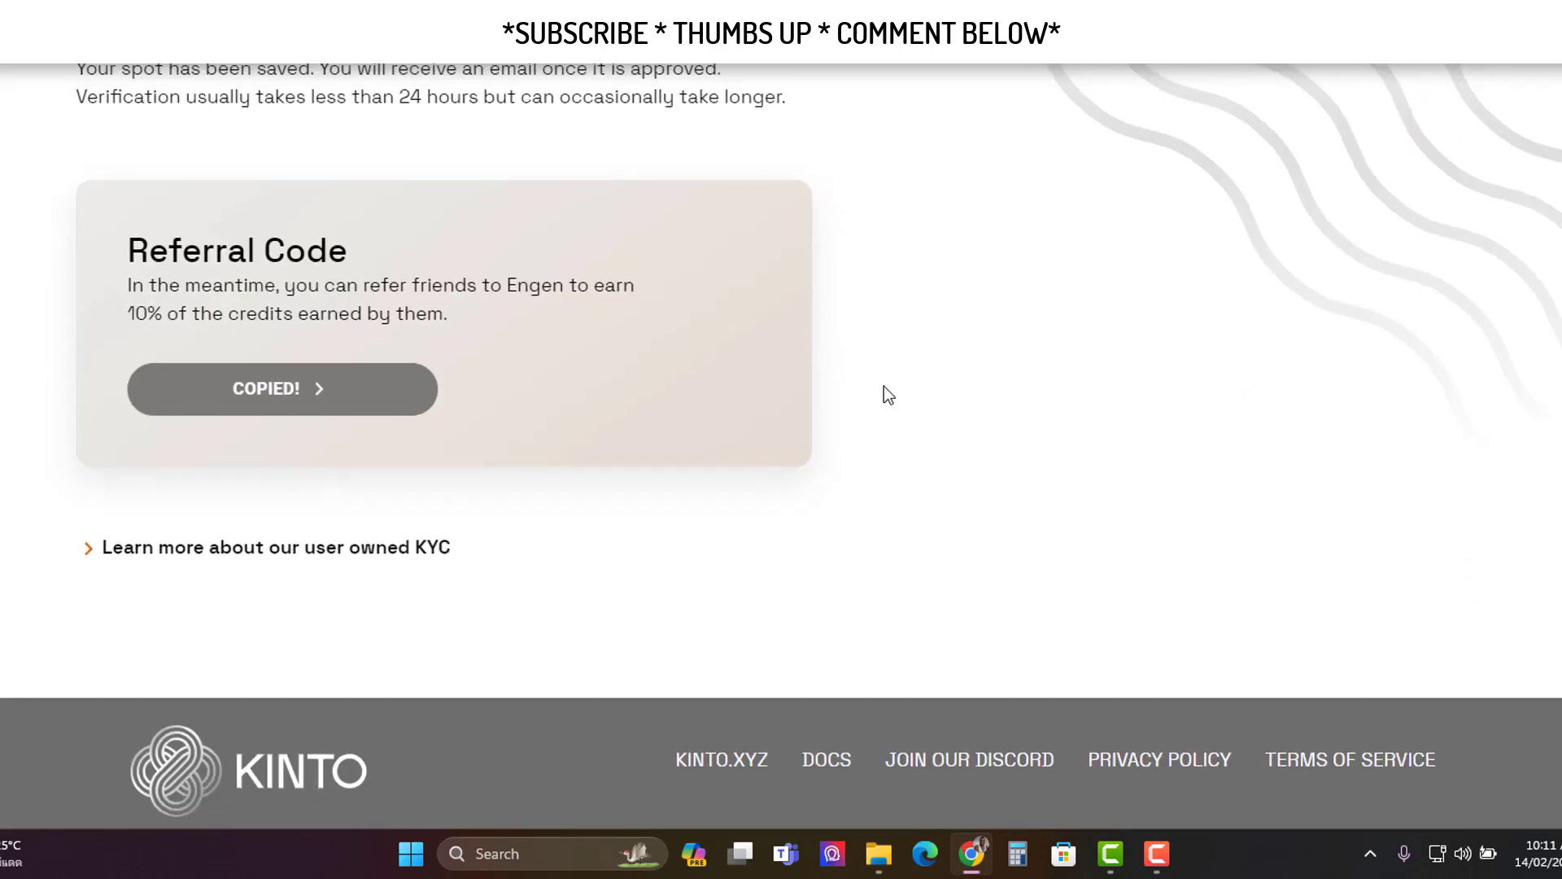
scroll(888, 395, "up", 2)
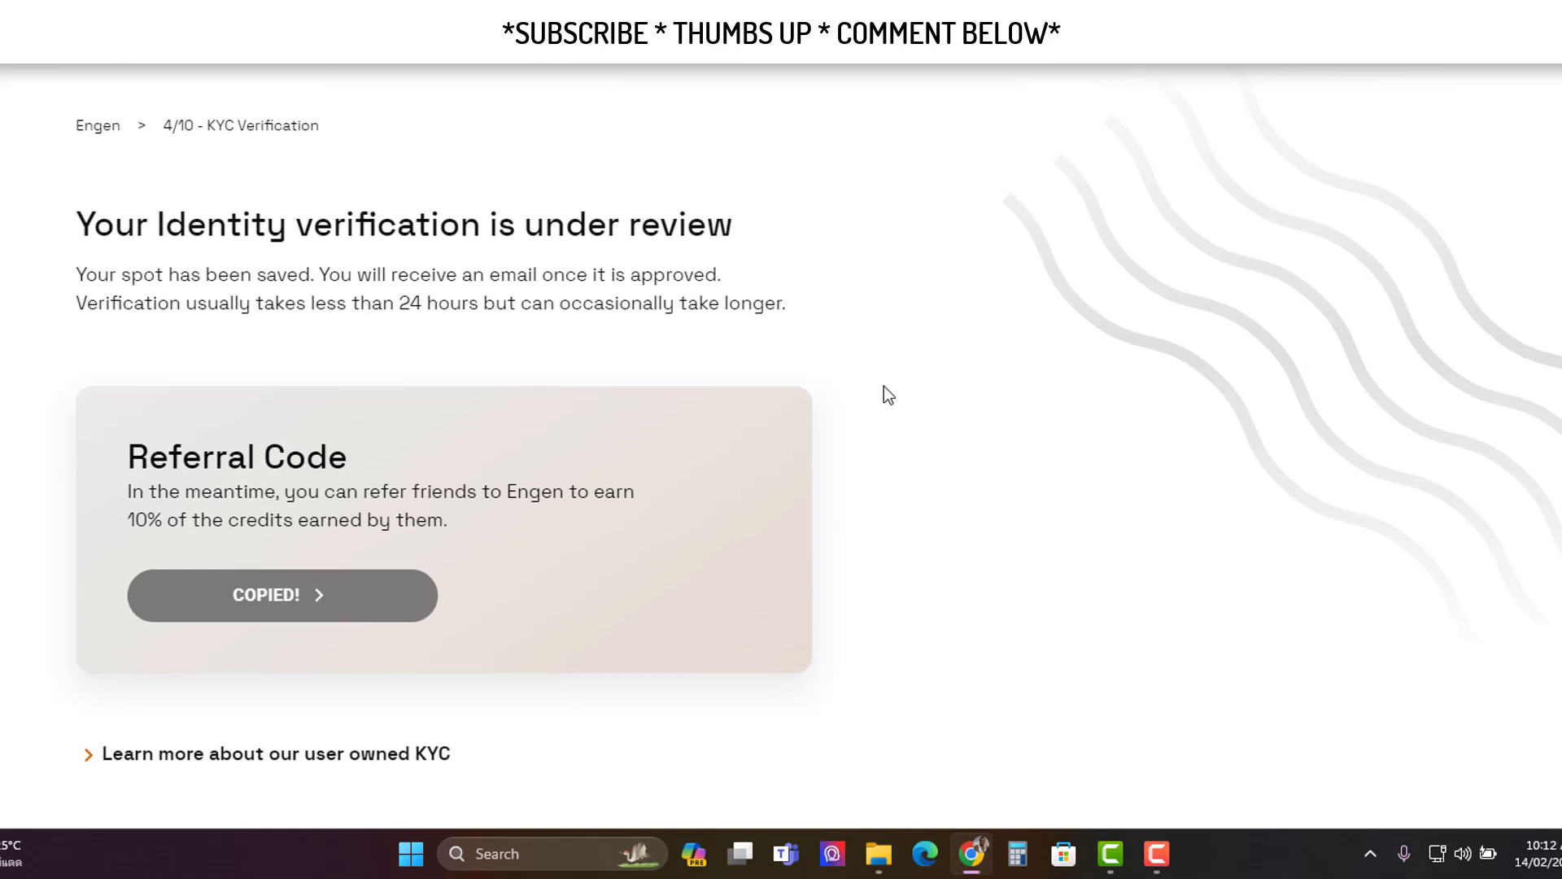
scroll(888, 395, "up", 2)
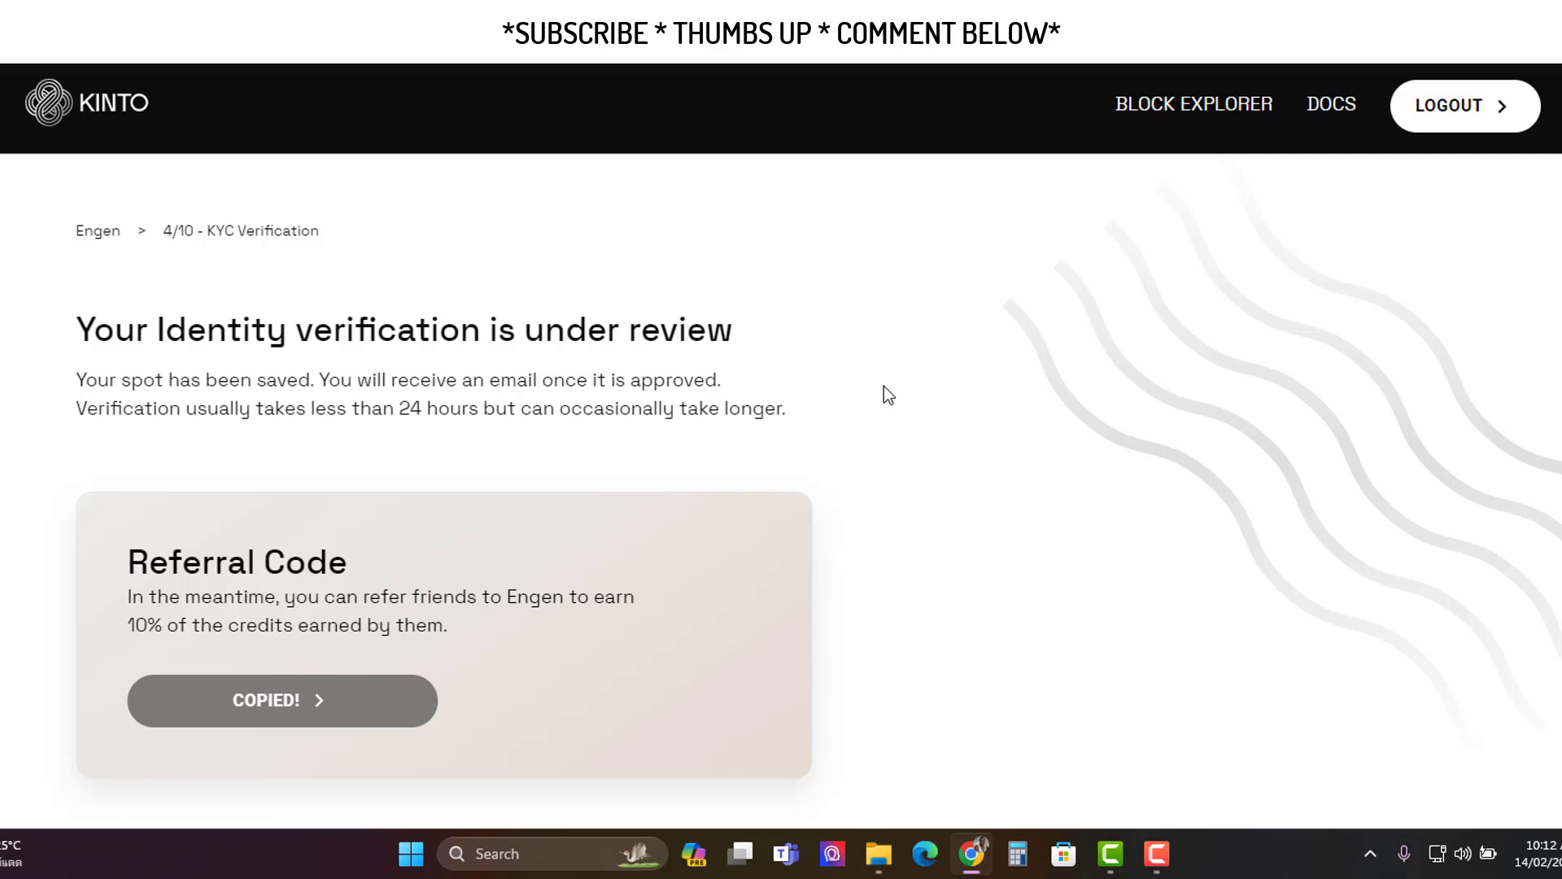
scroll(884, 387, "down", 2)
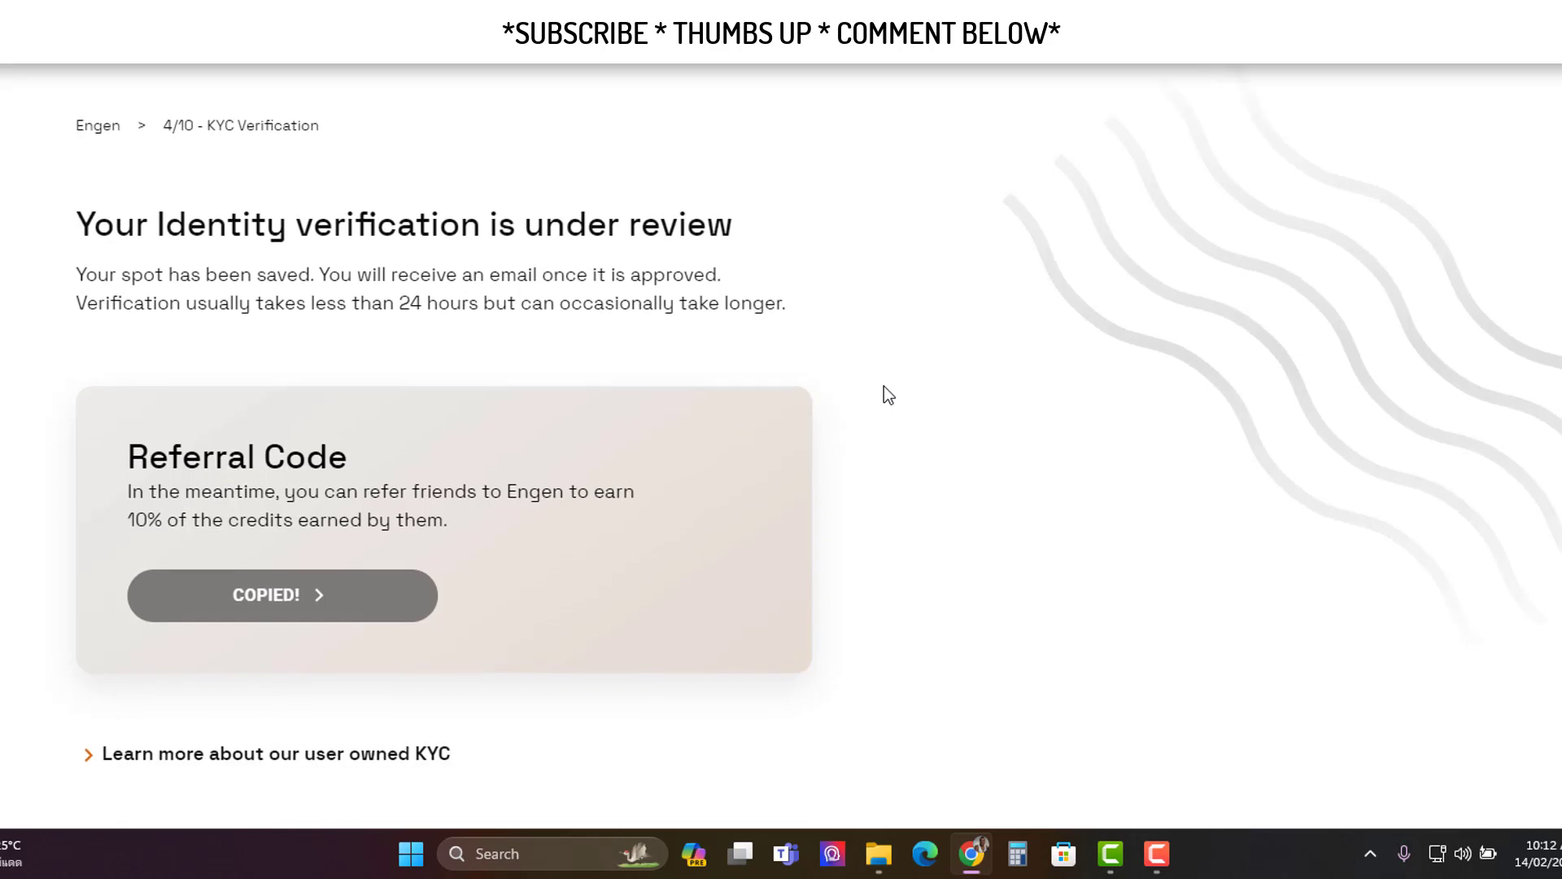
scroll(884, 387, "up", 2)
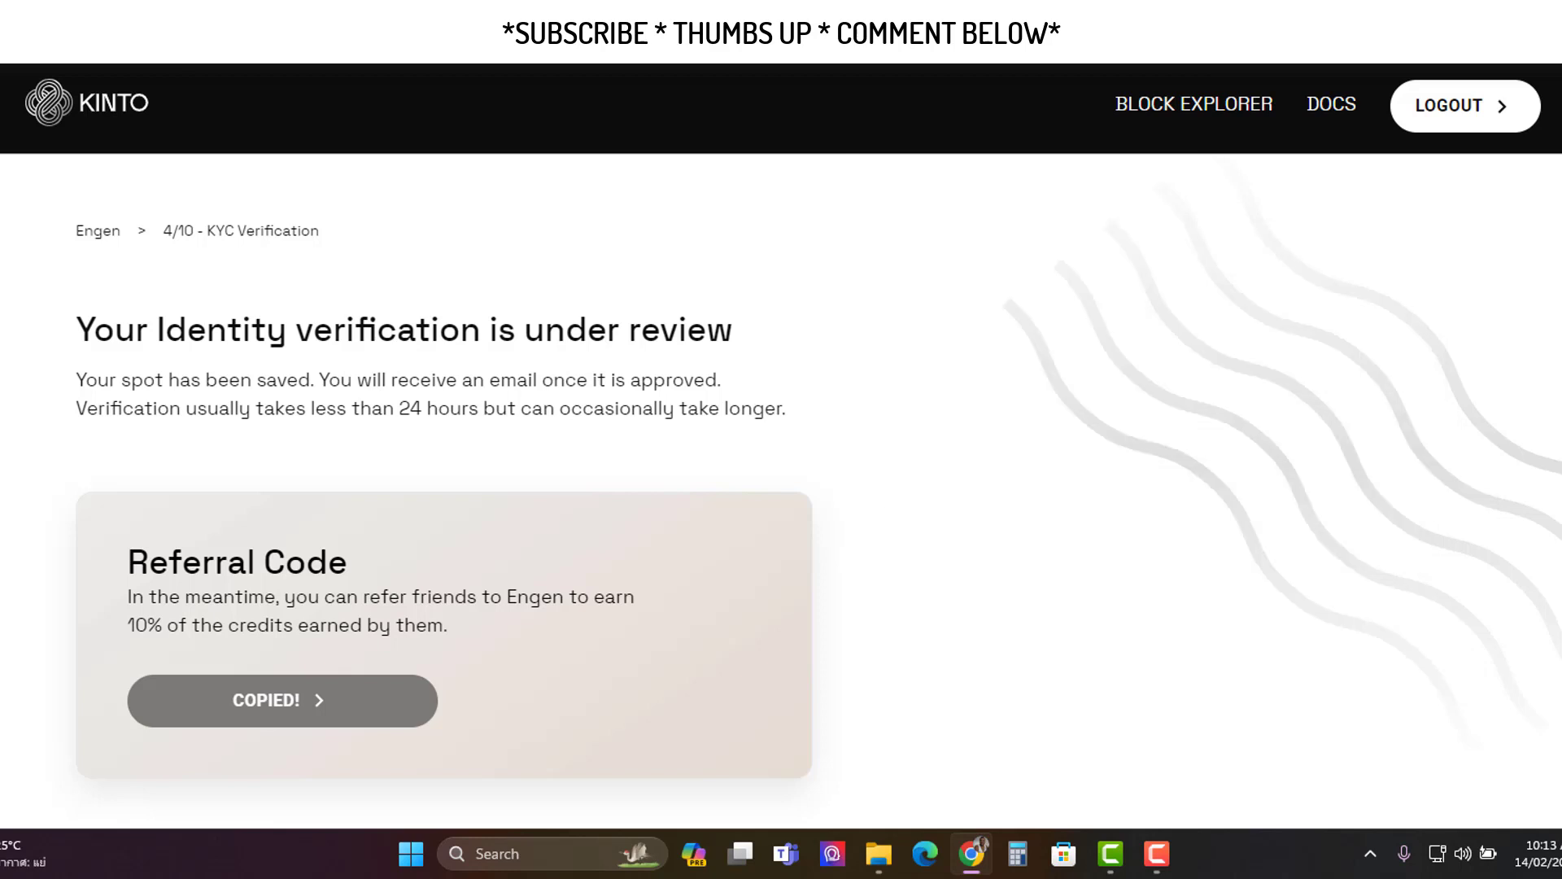
Open gitcoin.co in a new browser tab
key("ctrl+t")
type("git")
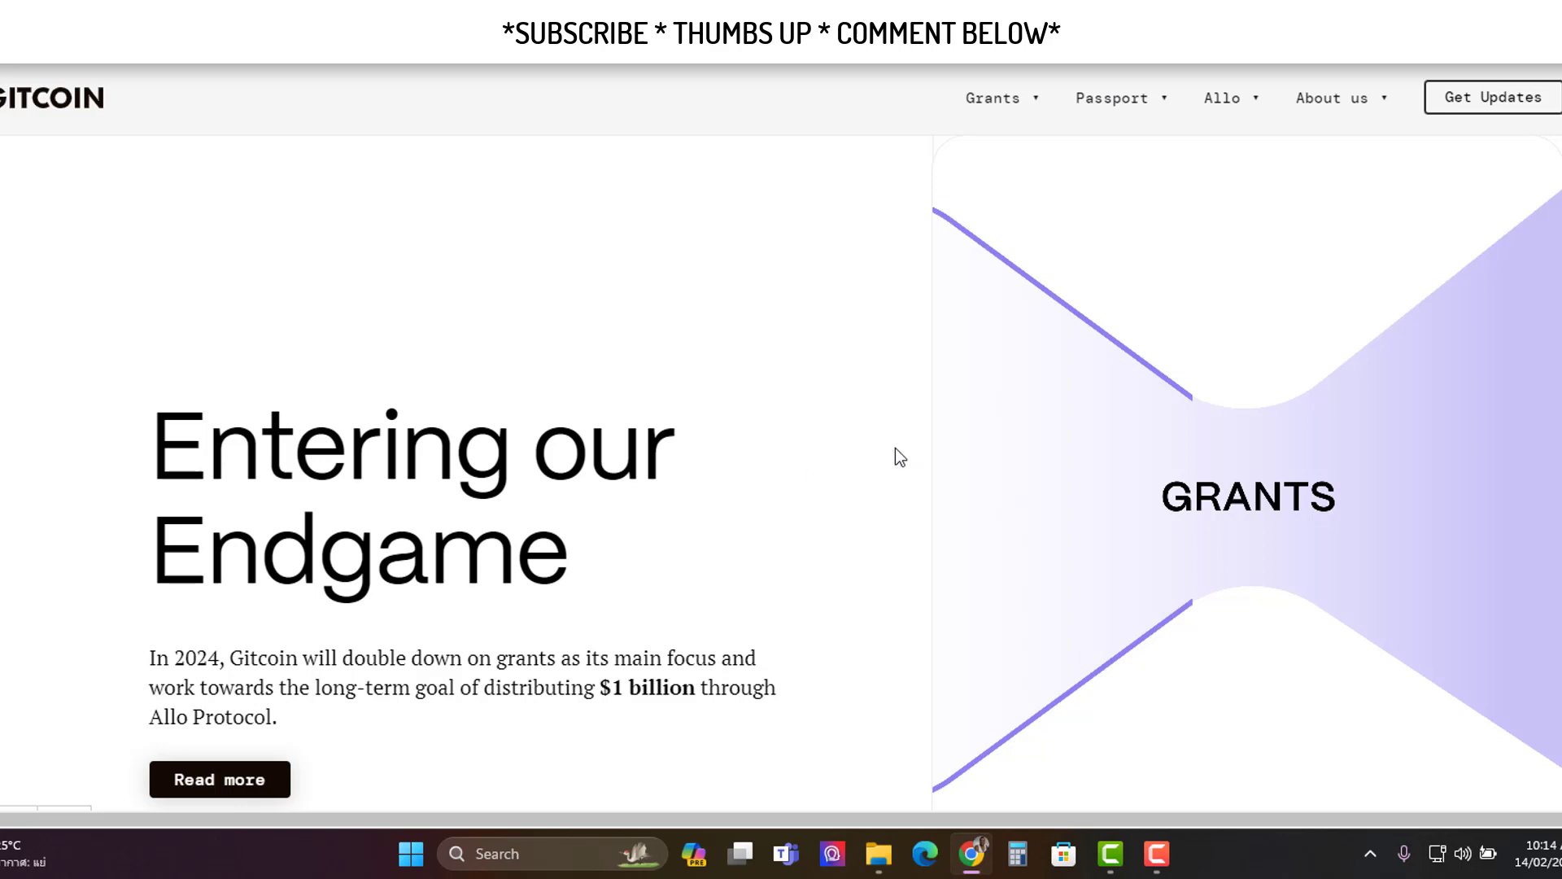
scroll(834, 423, "down", 2)
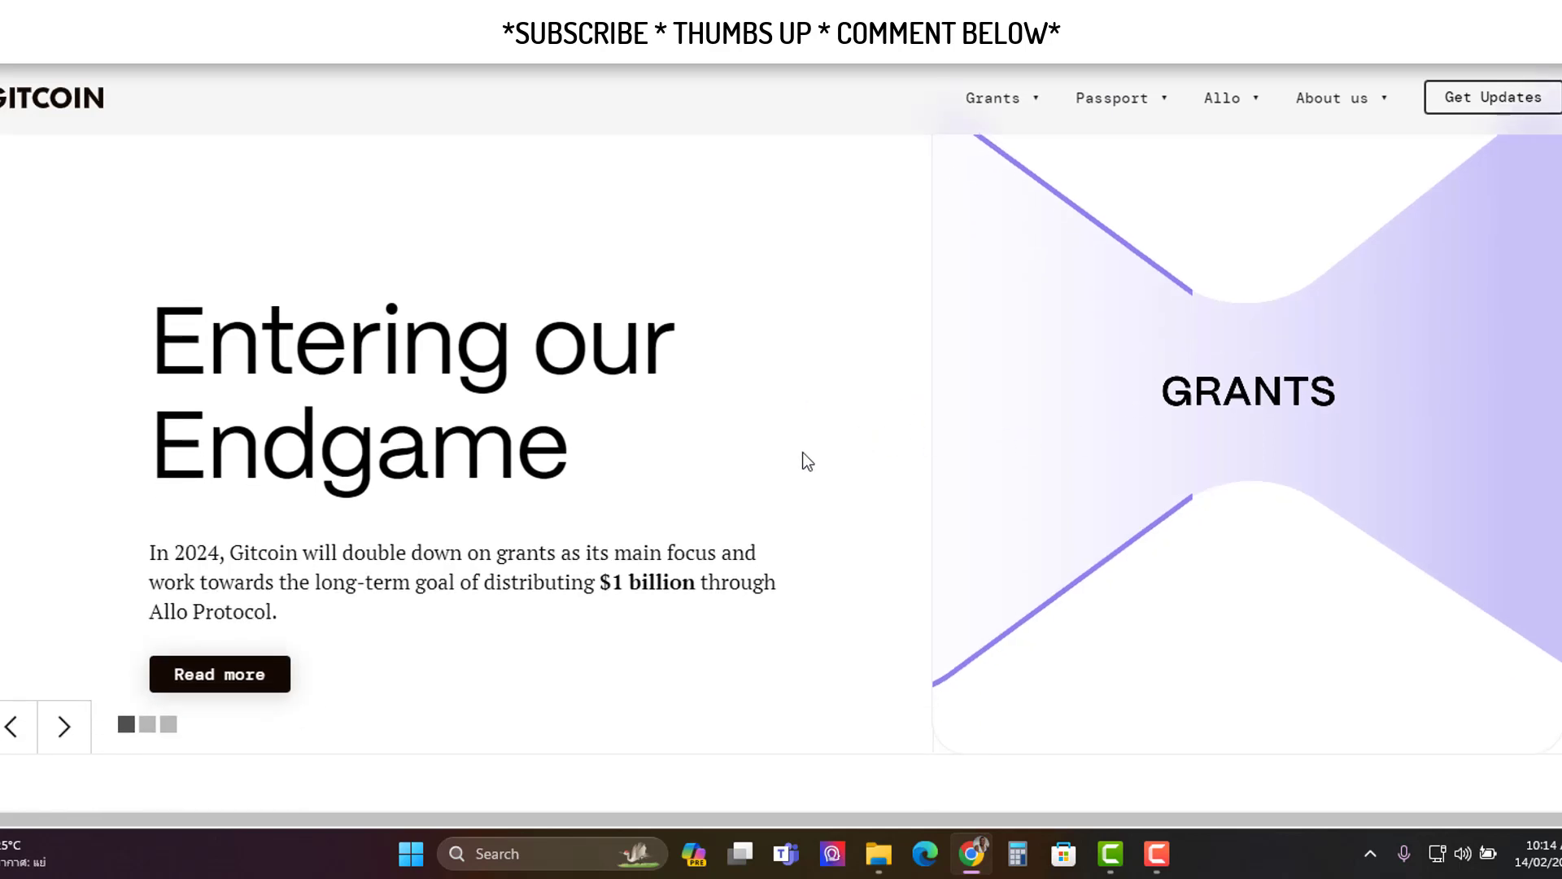
scroll(801, 451, "up", 2)
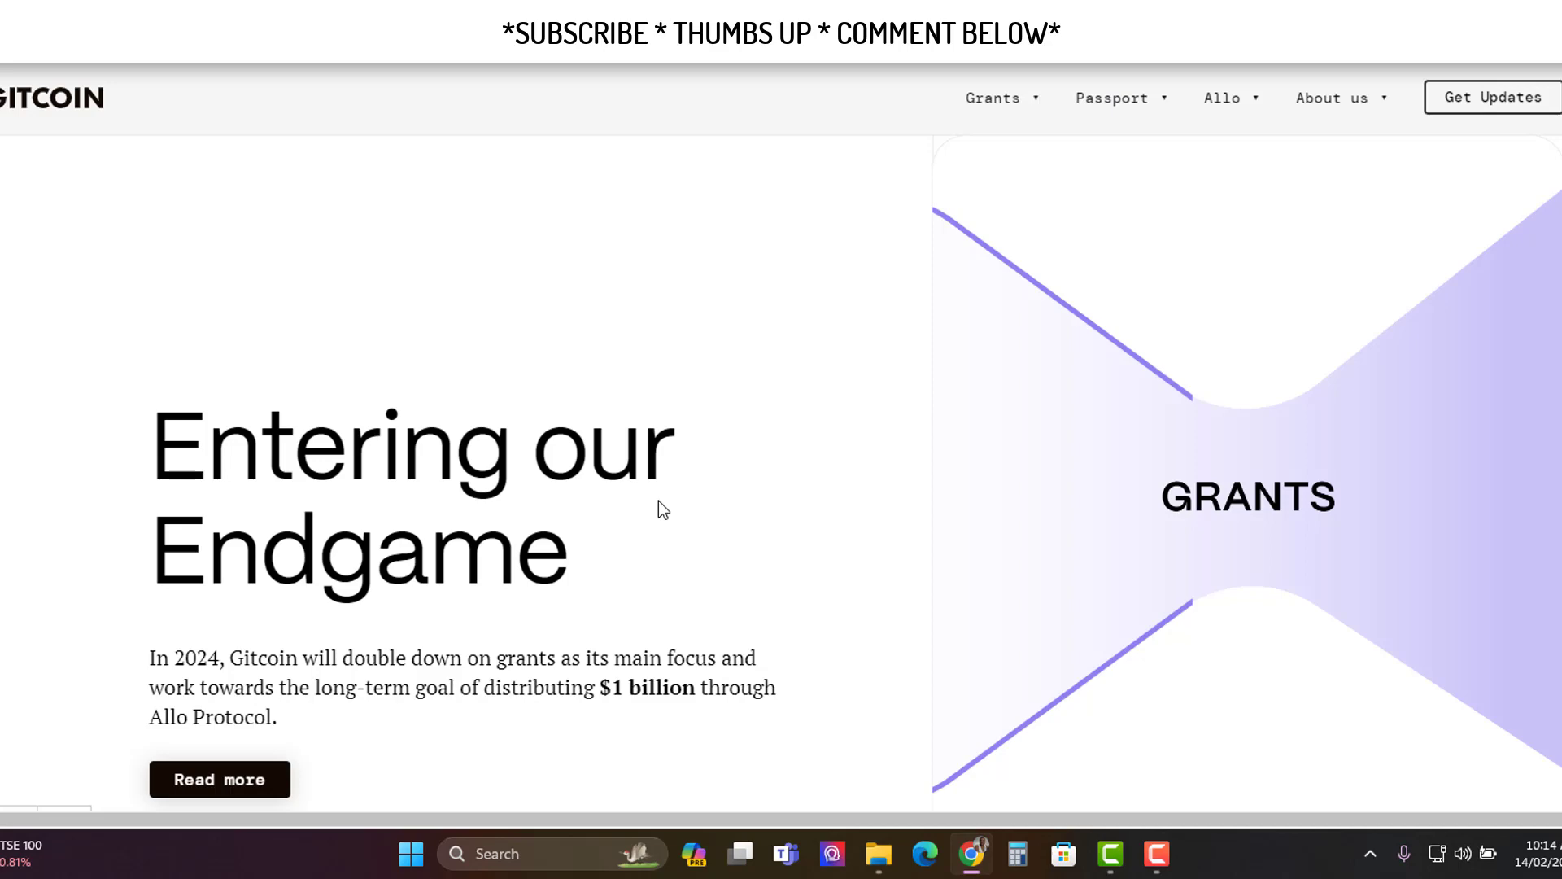
Show the Gitcoin Passport links and scroll down to the Solutions section's Passport card
left_click(1131, 114)
scroll(666, 607, "down", 3)
scroll(666, 569, "up", 1)
scroll(662, 521, "up", 2)
scroll(651, 513, "down", 4)
scroll(651, 508, "down", 4)
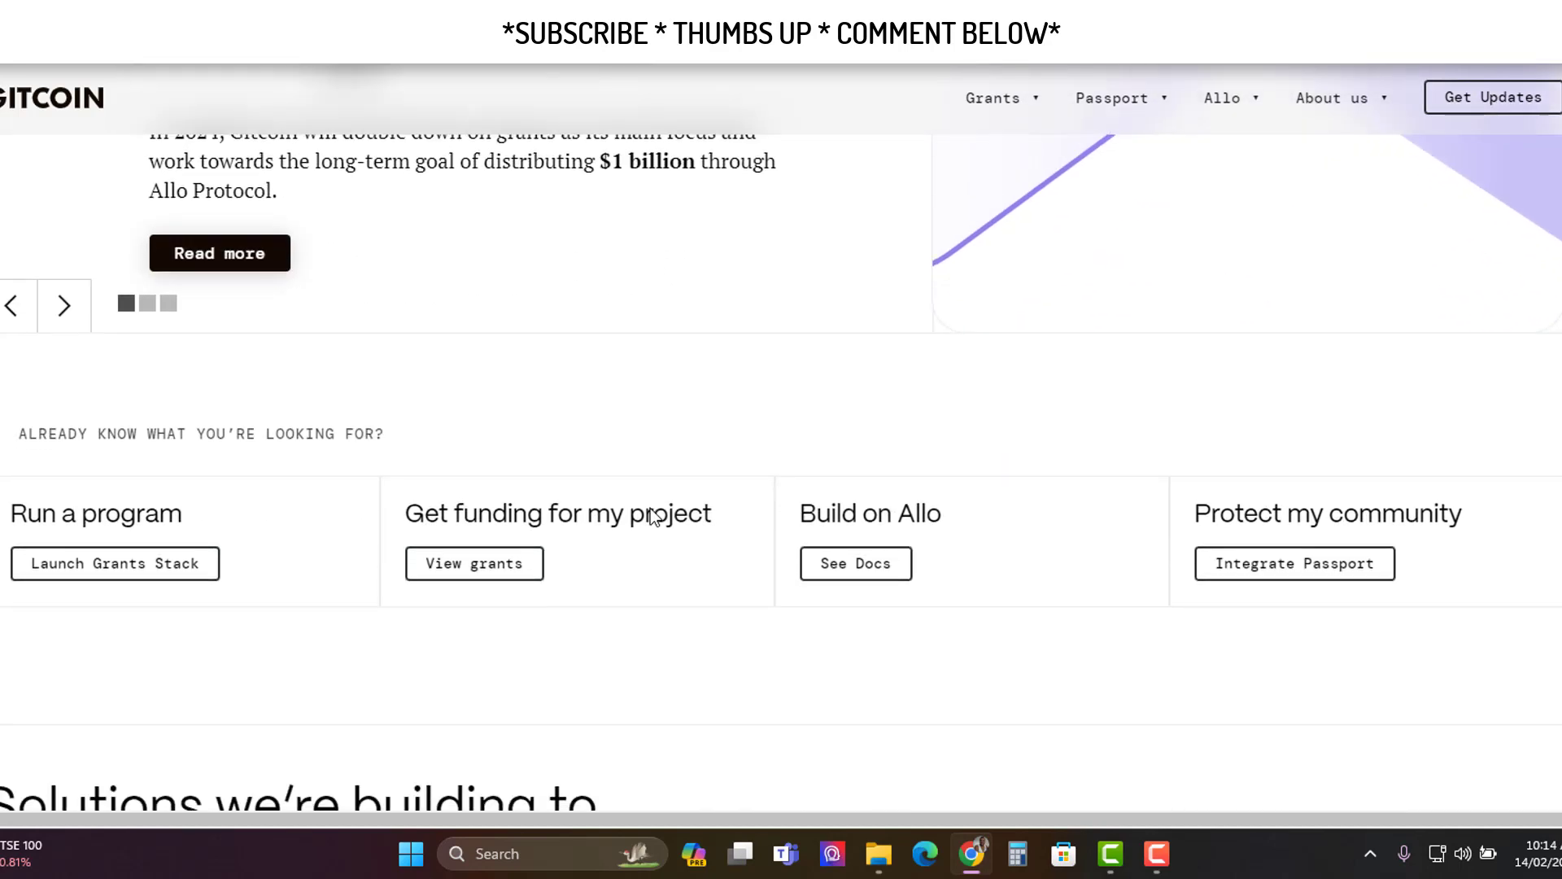
scroll(695, 508, "up", 5)
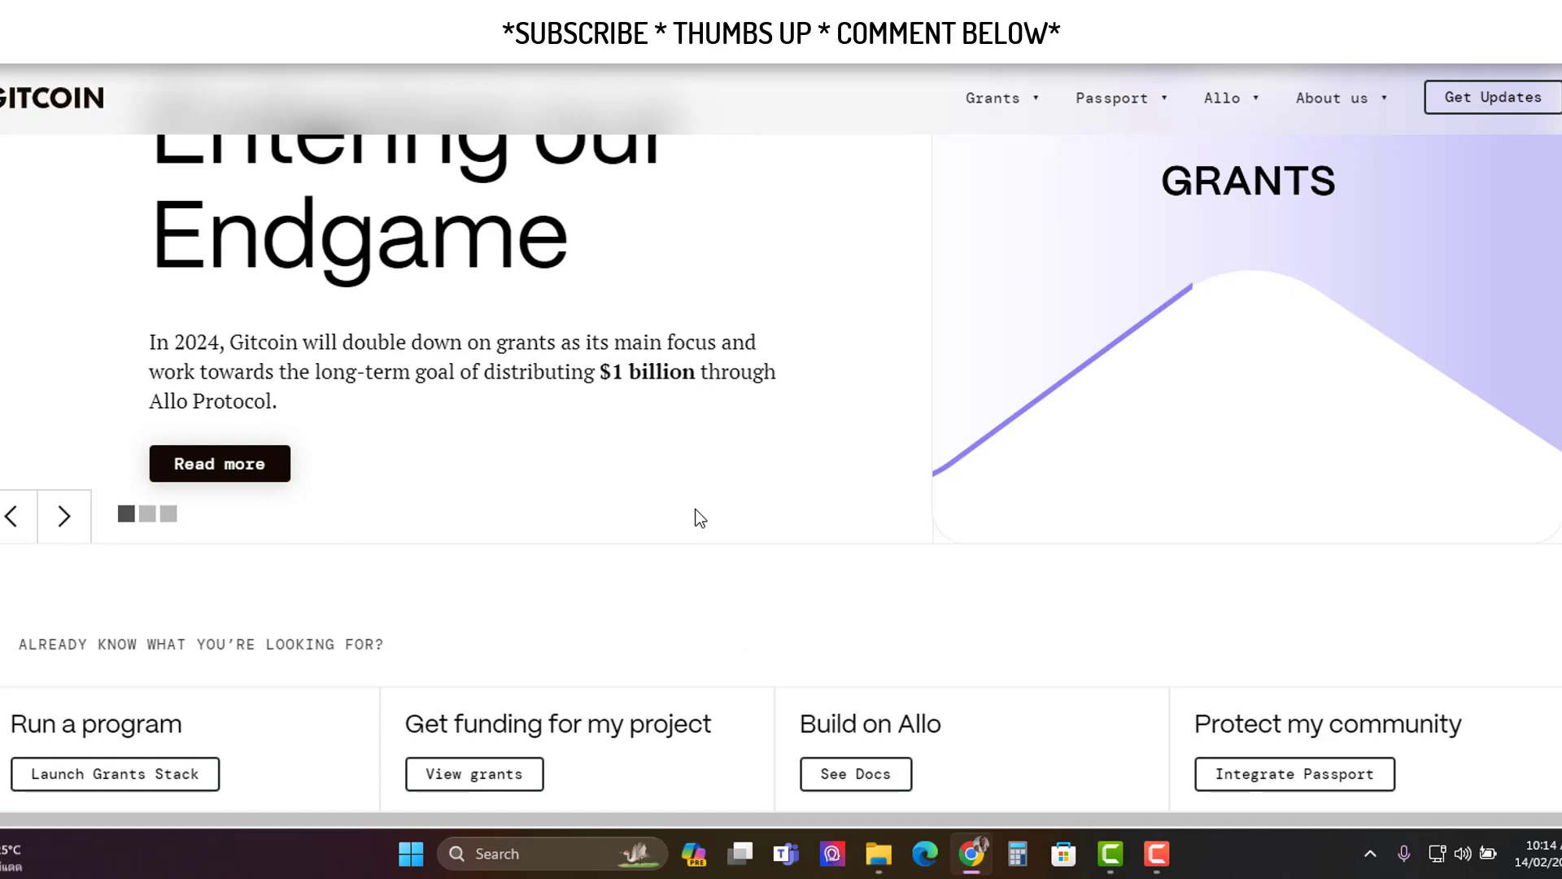
scroll(695, 516, "down", 4)
scroll(847, 530, "down", 2)
scroll(847, 530, "down", 1)
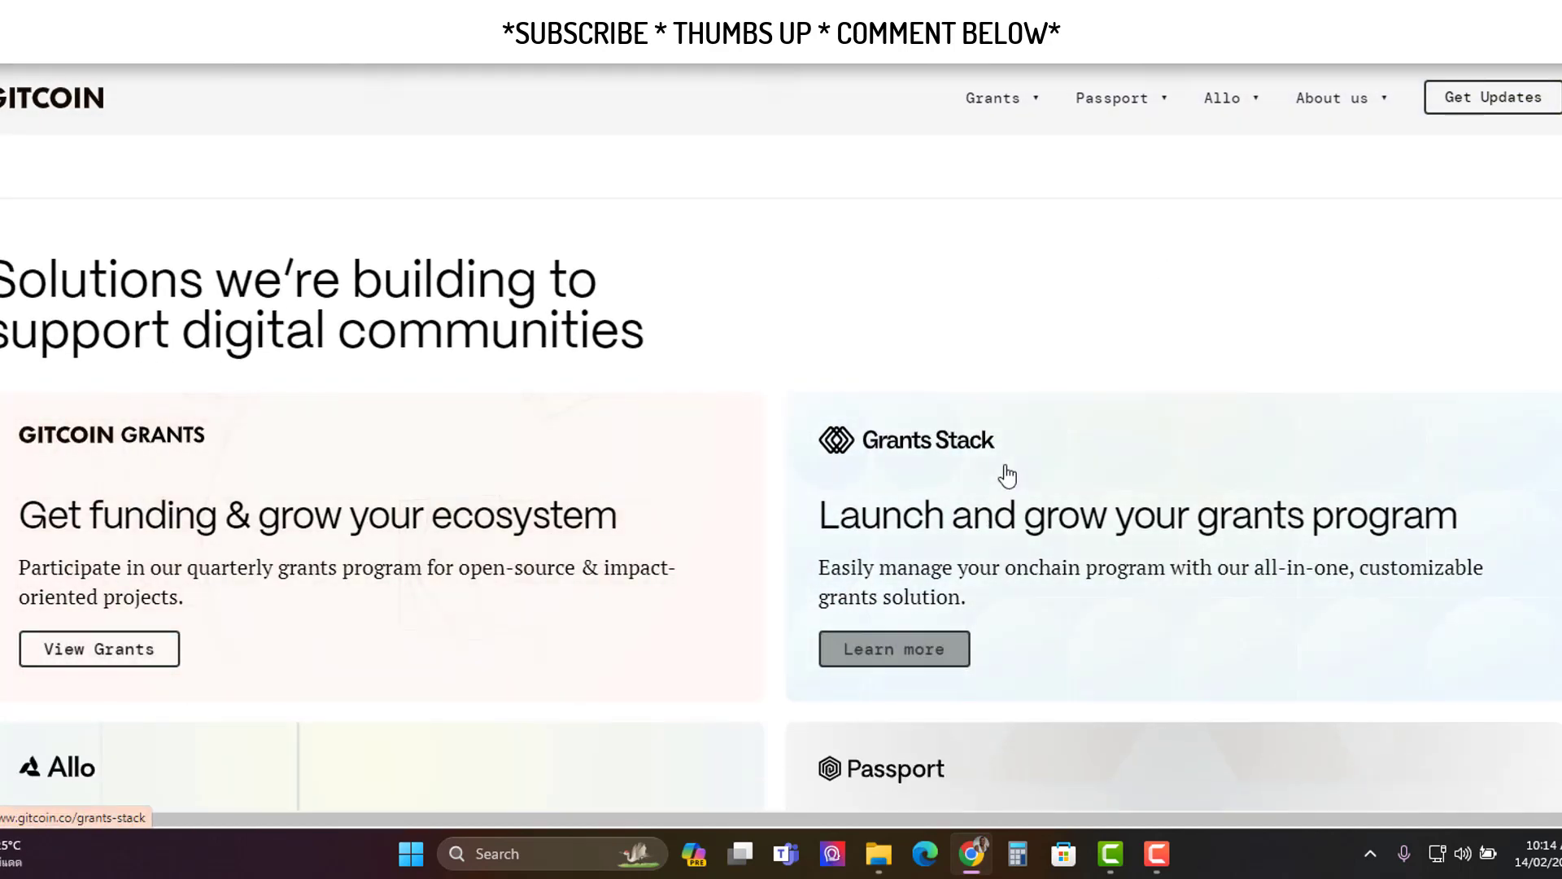
scroll(1061, 501, "down", 2)
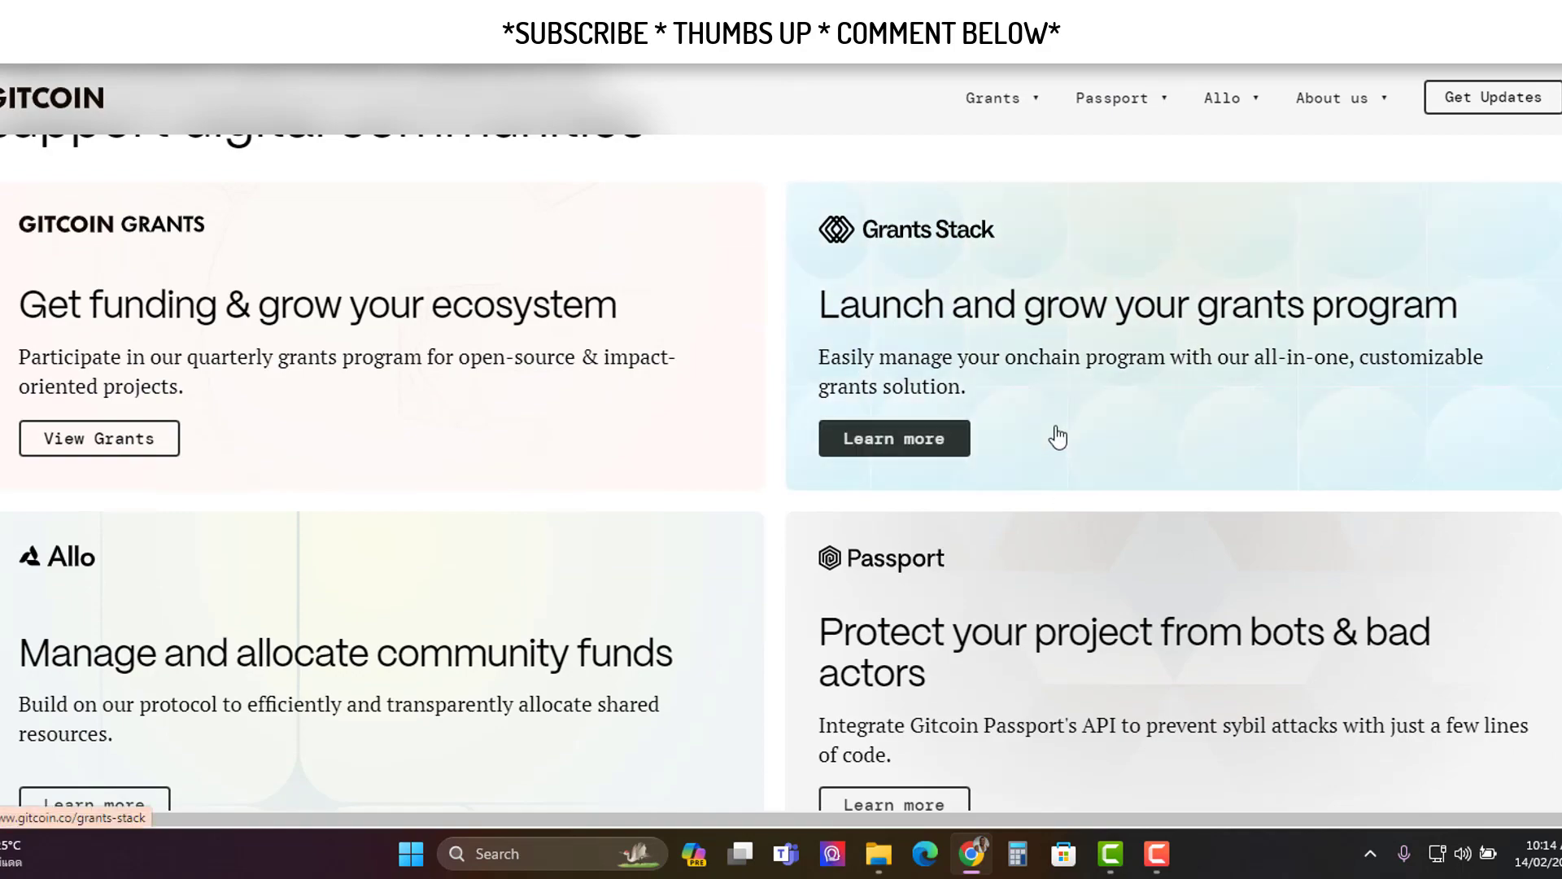
scroll(1058, 437, "down", 2)
scroll(1058, 437, "down", 1)
scroll(1158, 415, "up", 1)
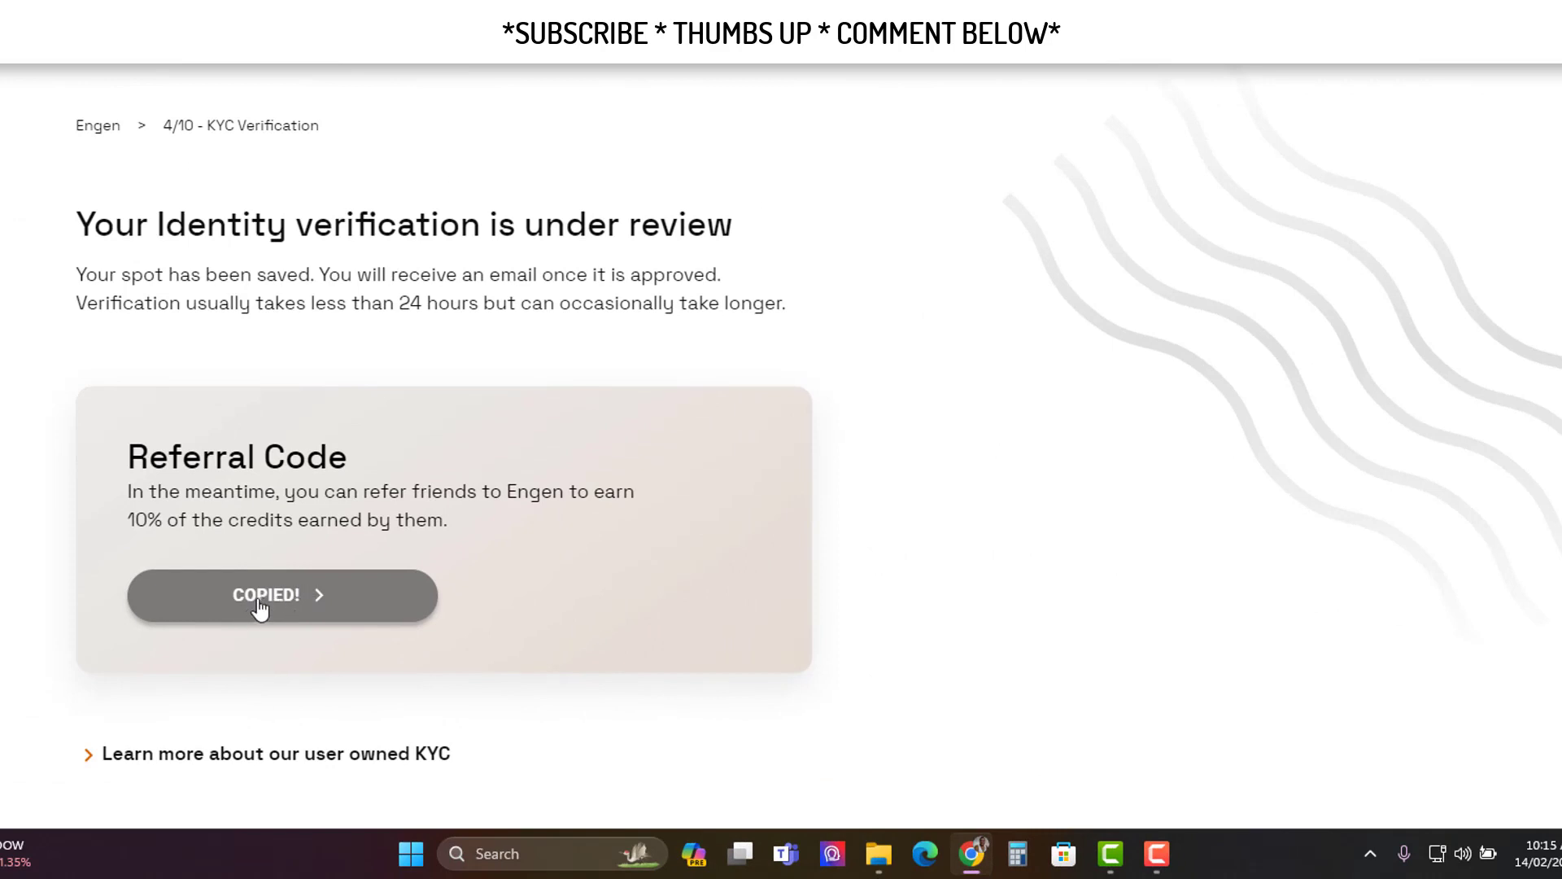
scroll(1253, 546, "up", 2)
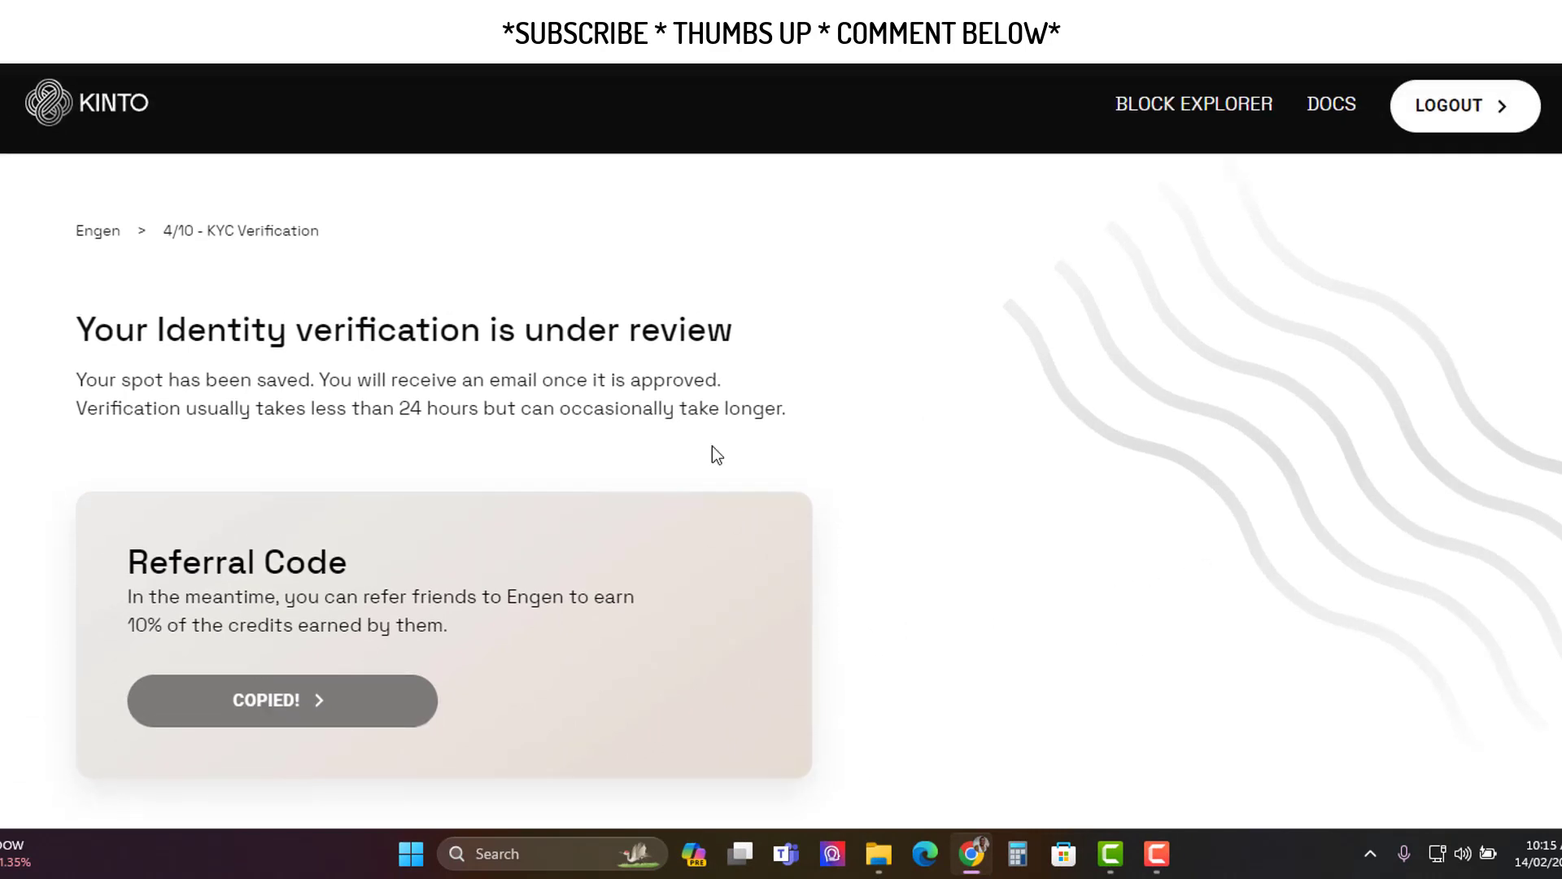